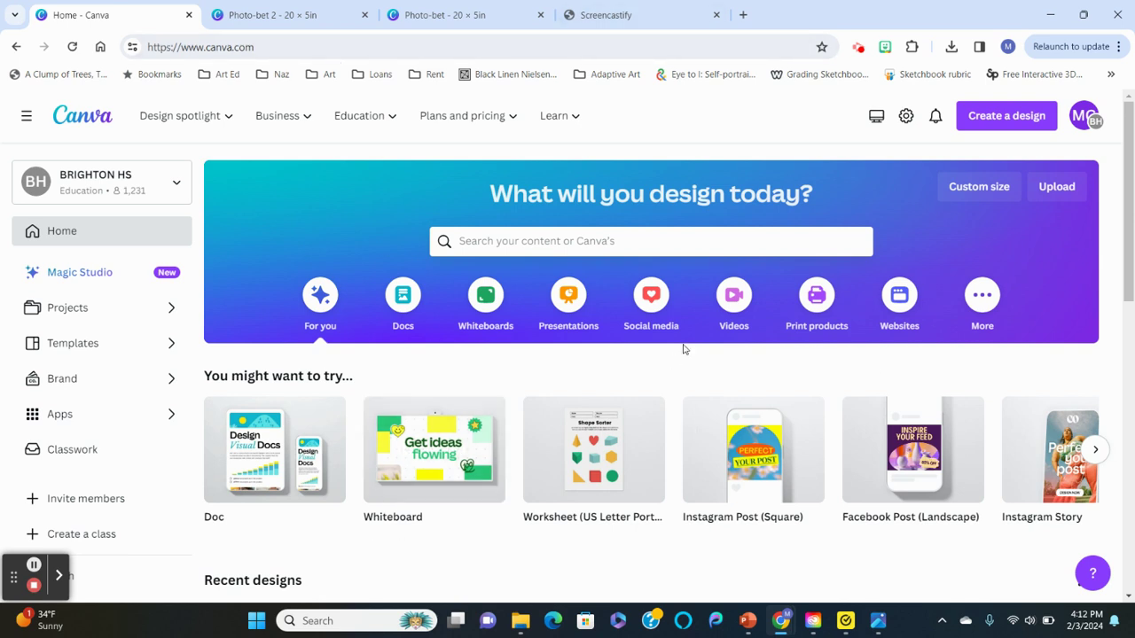
- Create a new blank custom-size design in inches, 10 wide by 5 high
{"action": "left_click", "coordinate": [984, 190]}
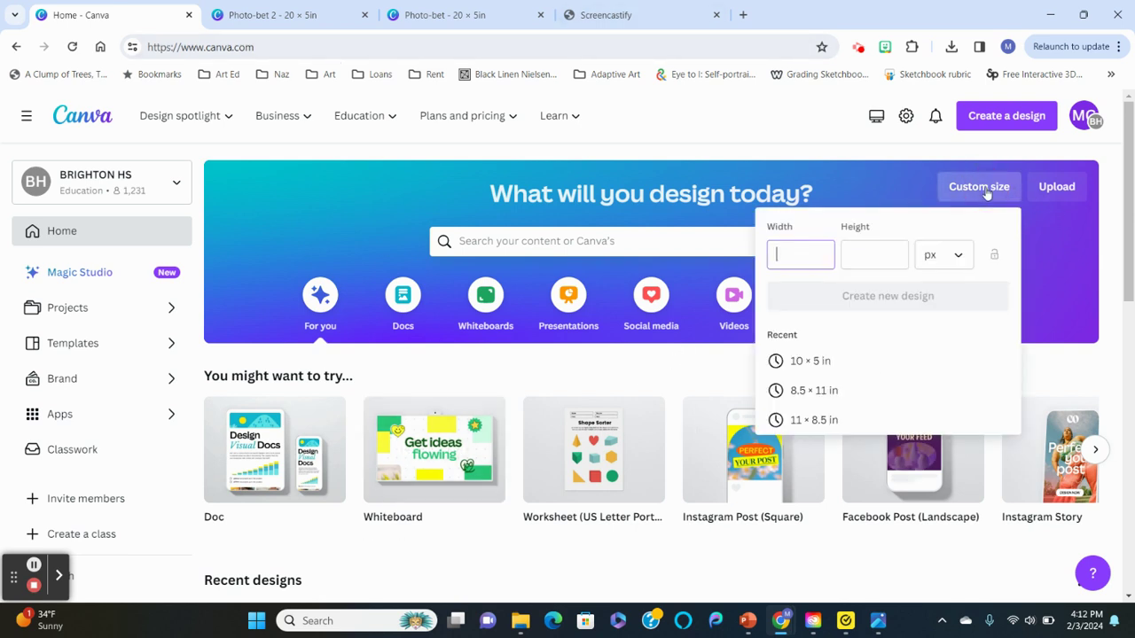
{"action": "left_click", "coordinate": [949, 264]}
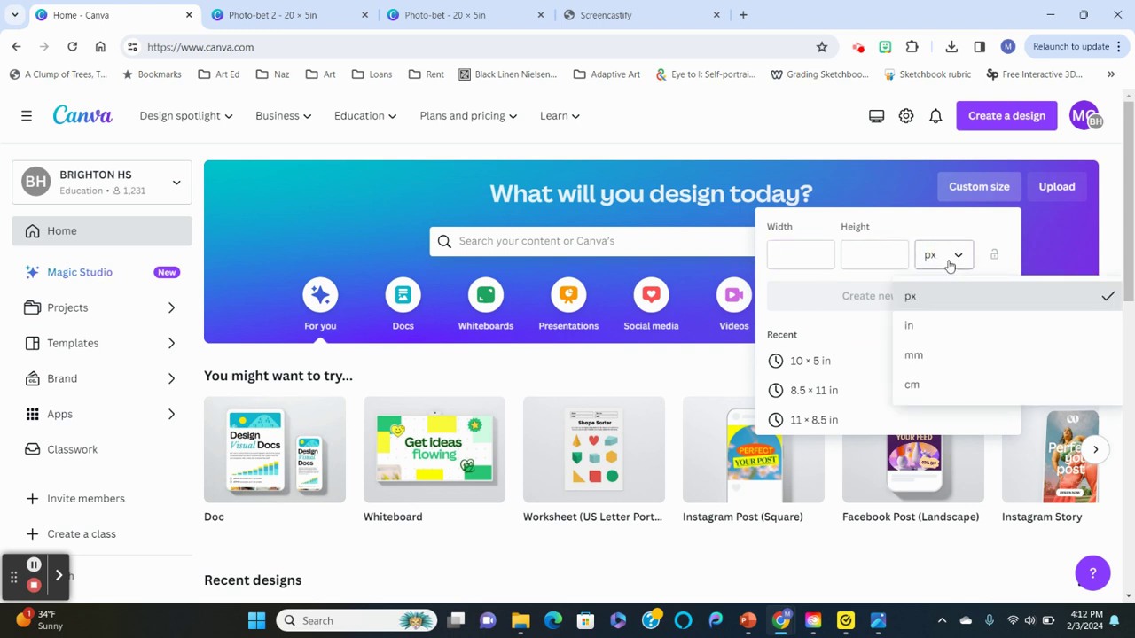
{"action": "left_click", "coordinate": [937, 329]}
{"action": "left_click", "coordinate": [804, 260]}
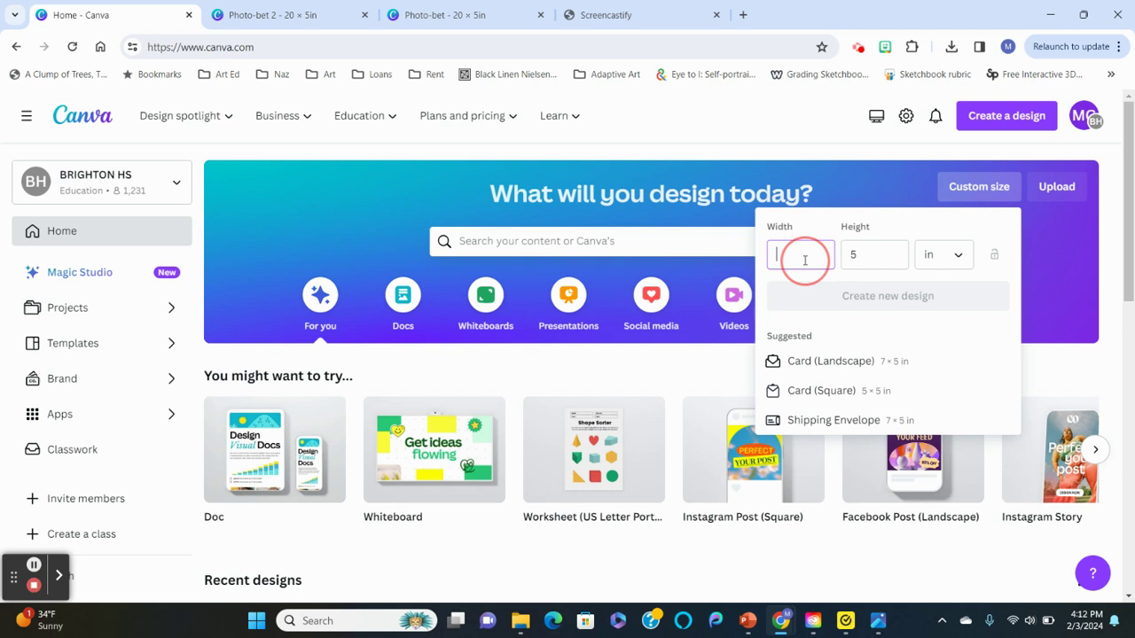
{"action": "type", "text": "10"}
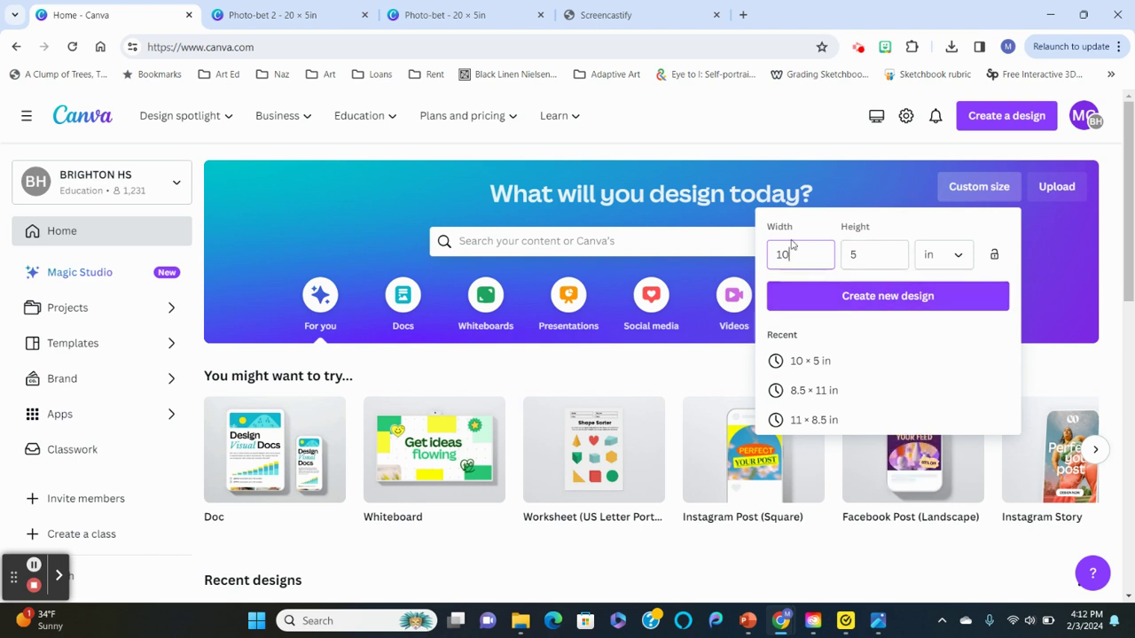
{"action": "left_click", "coordinate": [904, 303]}
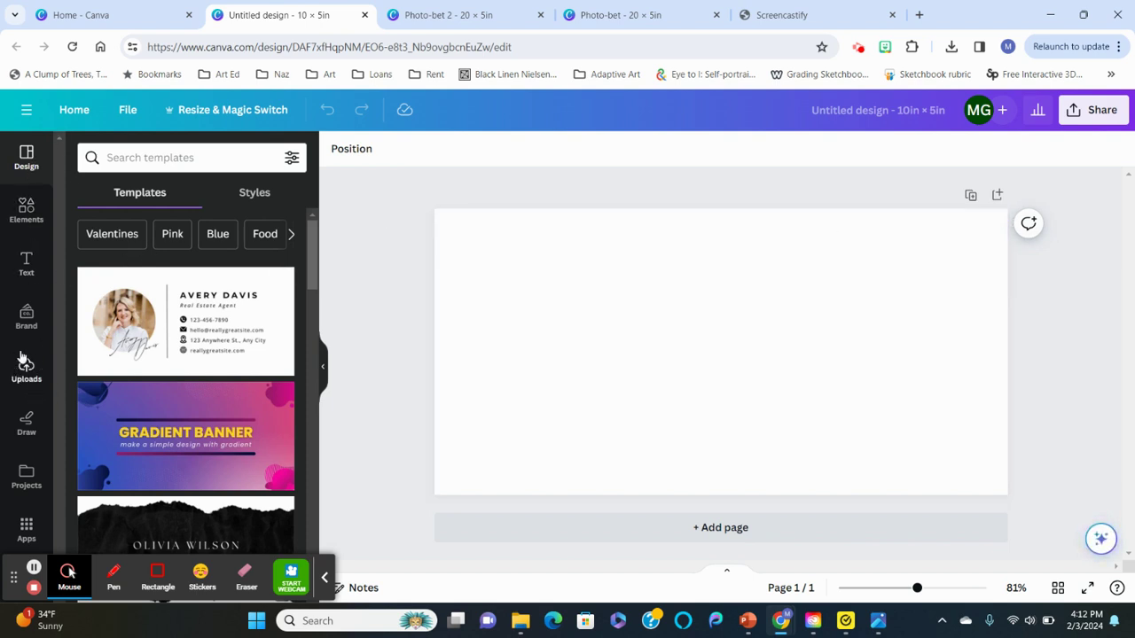
- Bring up the Uploads panel listing the previously uploaded found-object photos
{"action": "left_click", "coordinate": [27, 378]}
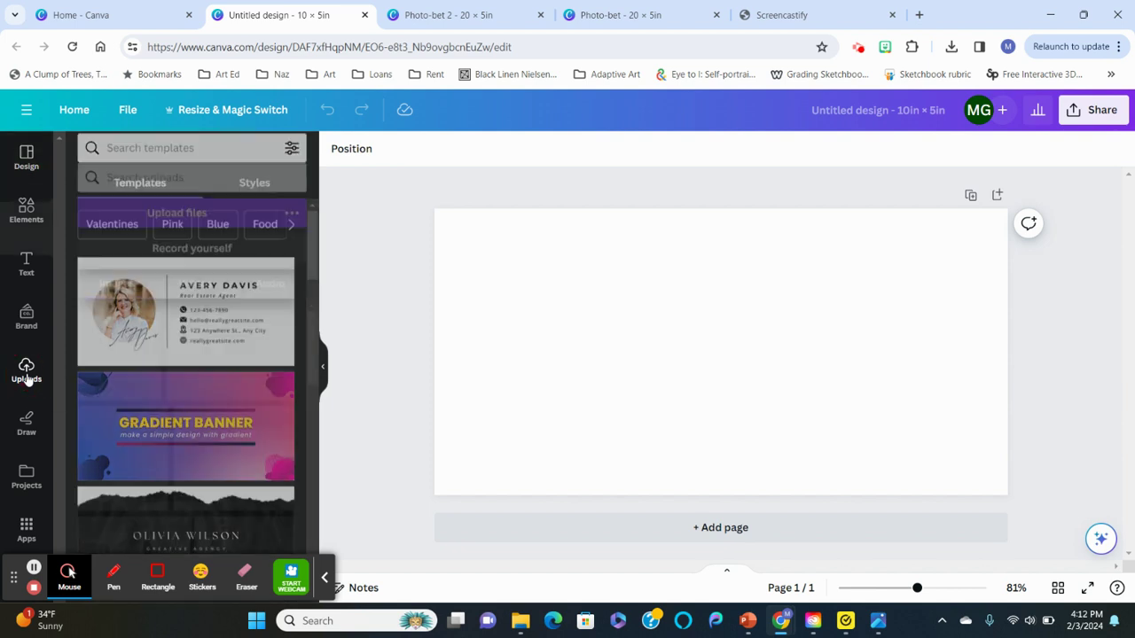
{"action": "left_click", "coordinate": [325, 574]}
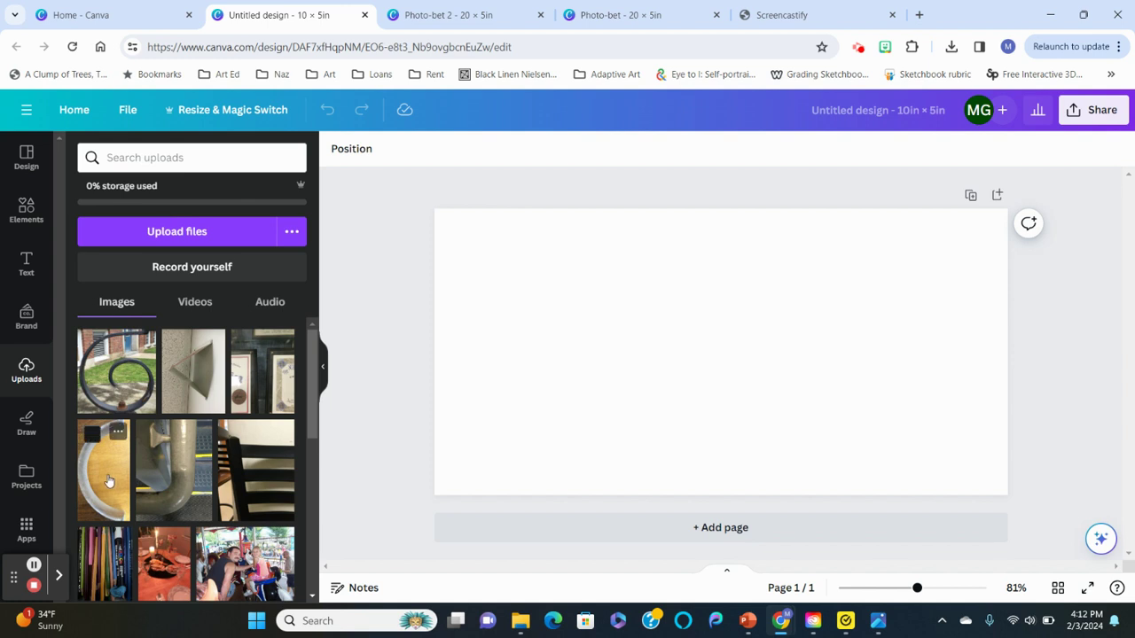
- Add the pipe, chair, triangle-bracket, certificate and spiral railing photos to the page
{"action": "left_click", "coordinate": [178, 470]}
{"action": "left_click", "coordinate": [232, 483]}
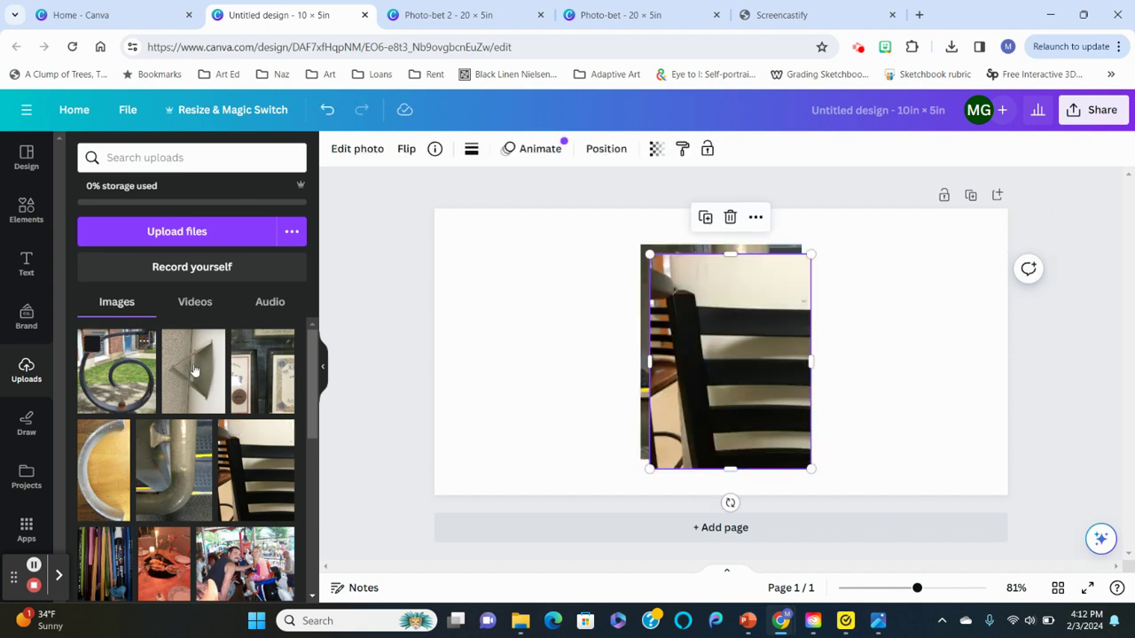
{"action": "left_click", "coordinate": [202, 373]}
{"action": "left_click", "coordinate": [252, 389]}
{"action": "left_click", "coordinate": [131, 385]}
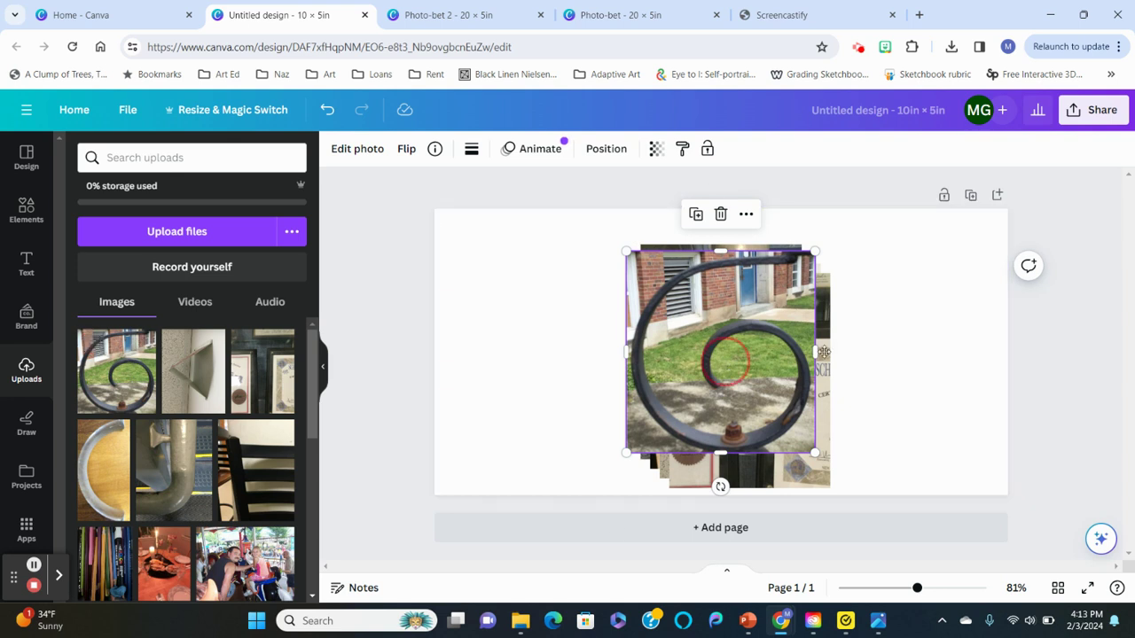
- Spread the stacked photos rightward and move the curved-rail photo to the page's left
{"action": "left_click_drag", "start_coordinate": [725, 365], "coordinate": [981, 365]}
{"action": "left_click_drag", "start_coordinate": [773, 353], "coordinate": [921, 319]}
{"action": "left_click_drag", "start_coordinate": [779, 329], "coordinate": [885, 318]}
{"action": "left_click_drag", "start_coordinate": [716, 322], "coordinate": [819, 321]}
{"action": "left_click_drag", "start_coordinate": [670, 314], "coordinate": [754, 315]}
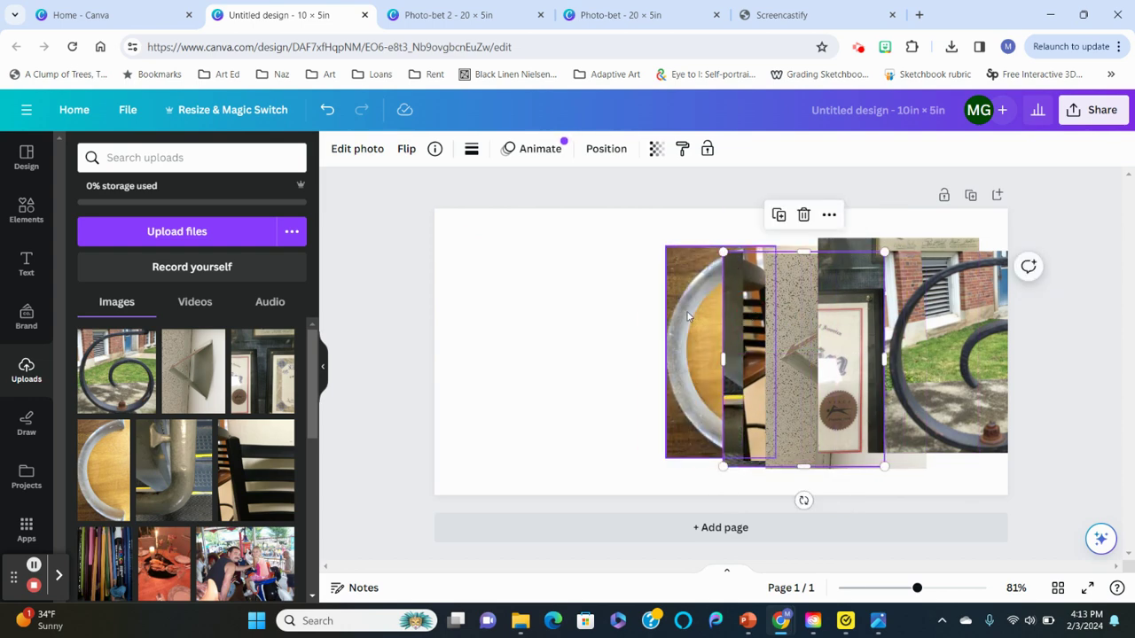
{"action": "left_click_drag", "start_coordinate": [682, 315], "coordinate": [467, 318]}
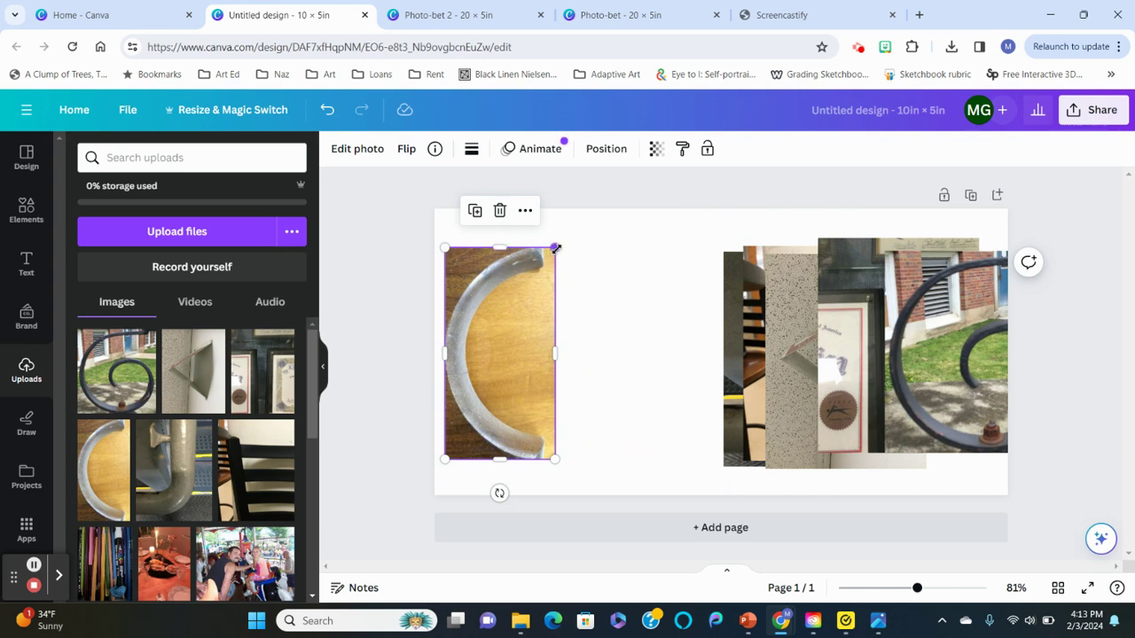
- Shrink the curved-rail photo and place the pipe photo upside down beside it, about 2 × 2.7 in
{"action": "left_click_drag", "start_coordinate": [555, 249], "coordinate": [520, 315]}
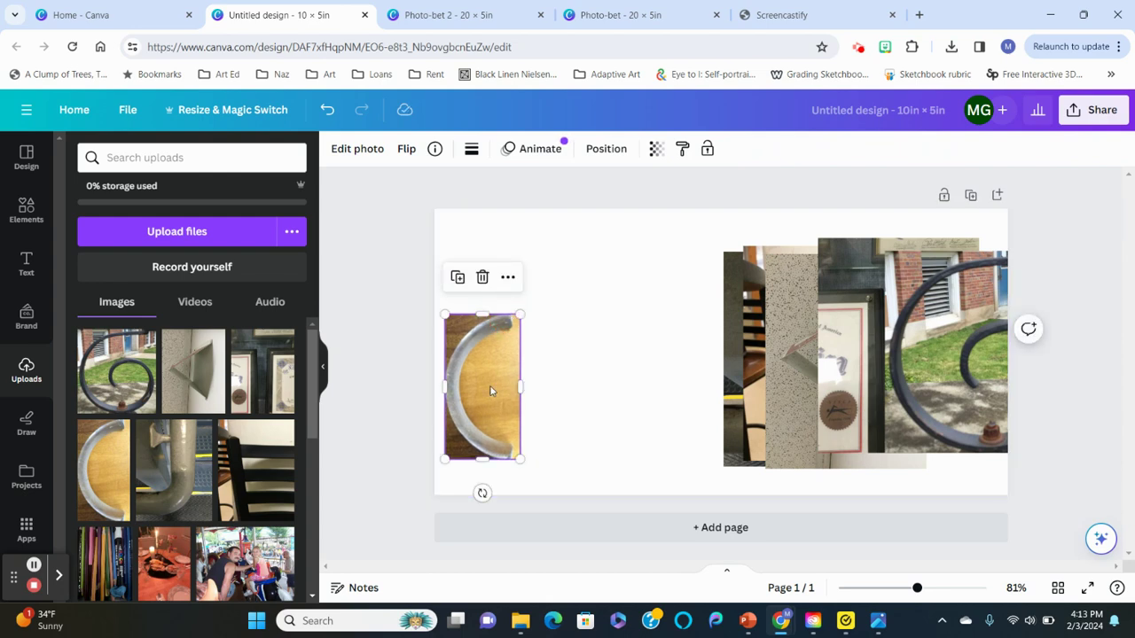
{"action": "left_click_drag", "start_coordinate": [490, 391], "coordinate": [496, 357]}
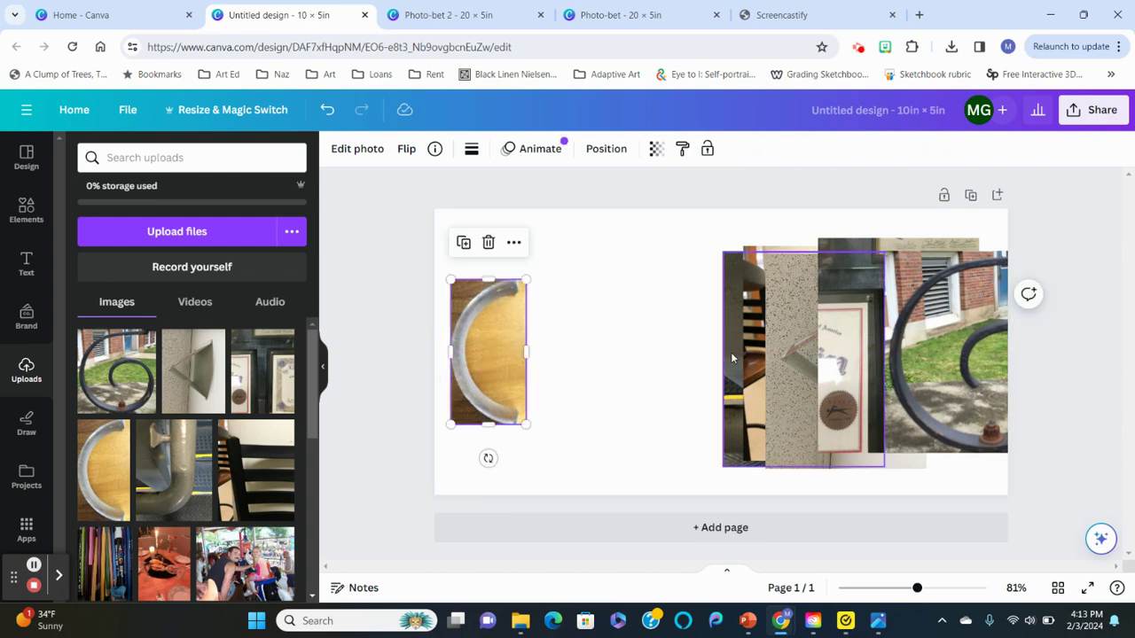
{"action": "left_click_drag", "start_coordinate": [732, 359], "coordinate": [557, 347]}
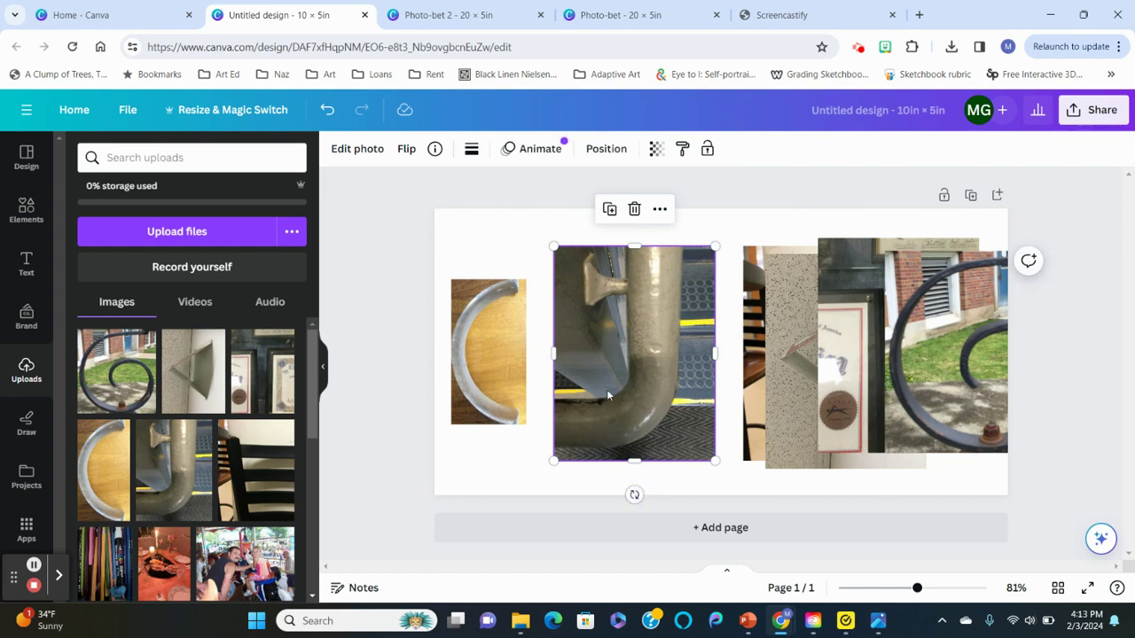
{"action": "left_click_drag", "start_coordinate": [634, 495], "coordinate": [637, 280]}
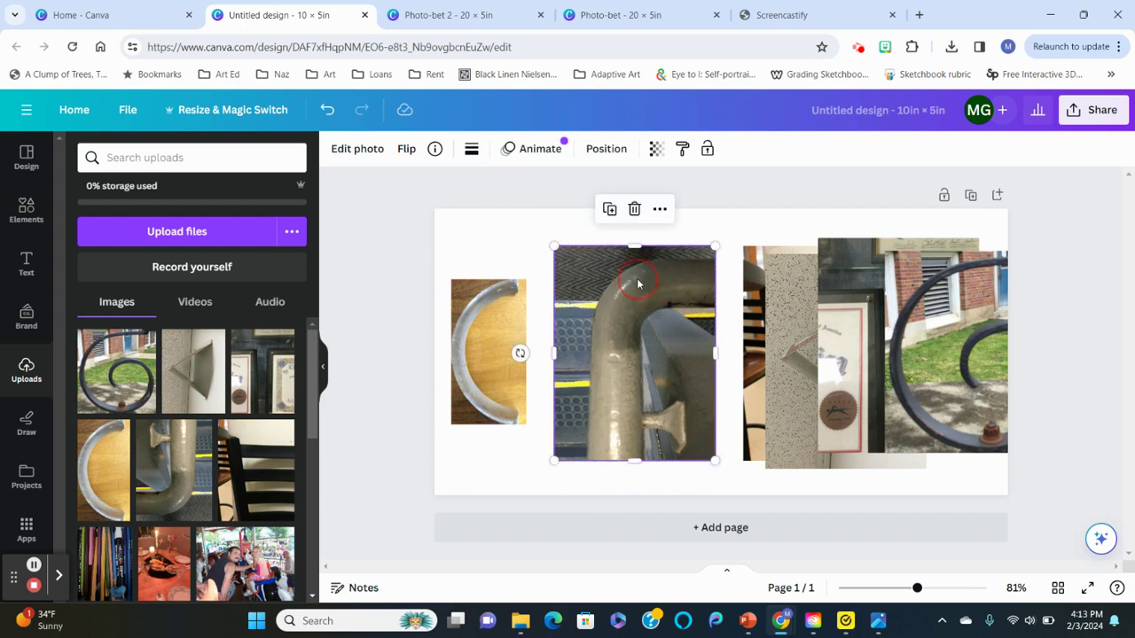
{"action": "left_click_drag", "start_coordinate": [714, 247], "coordinate": [691, 279]}
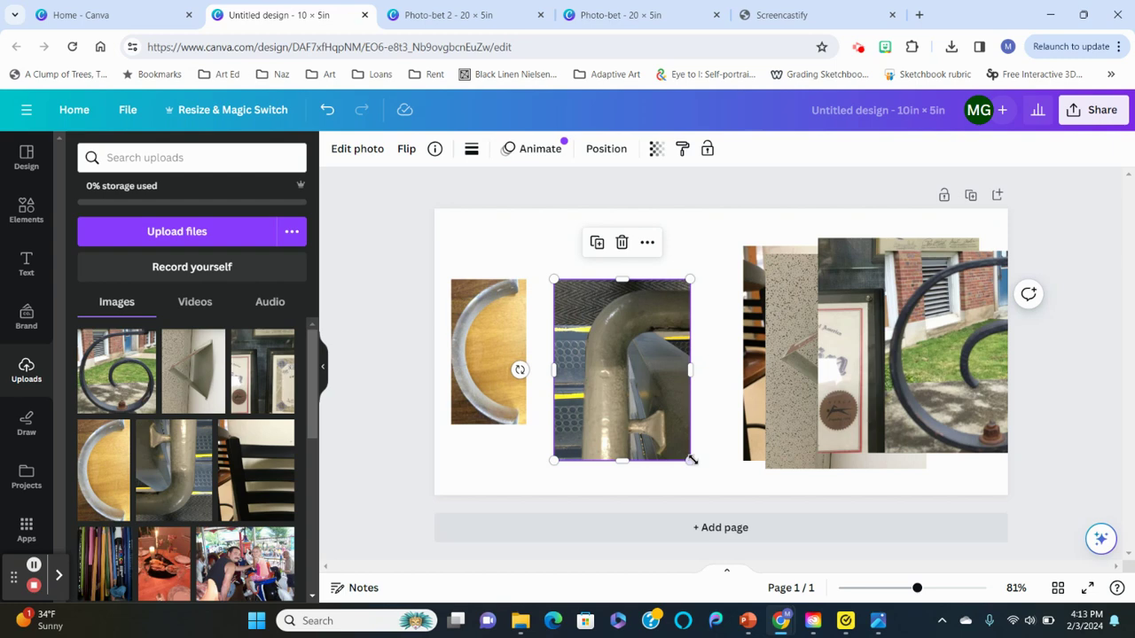
{"action": "left_click_drag", "start_coordinate": [689, 459], "coordinate": [654, 425]}
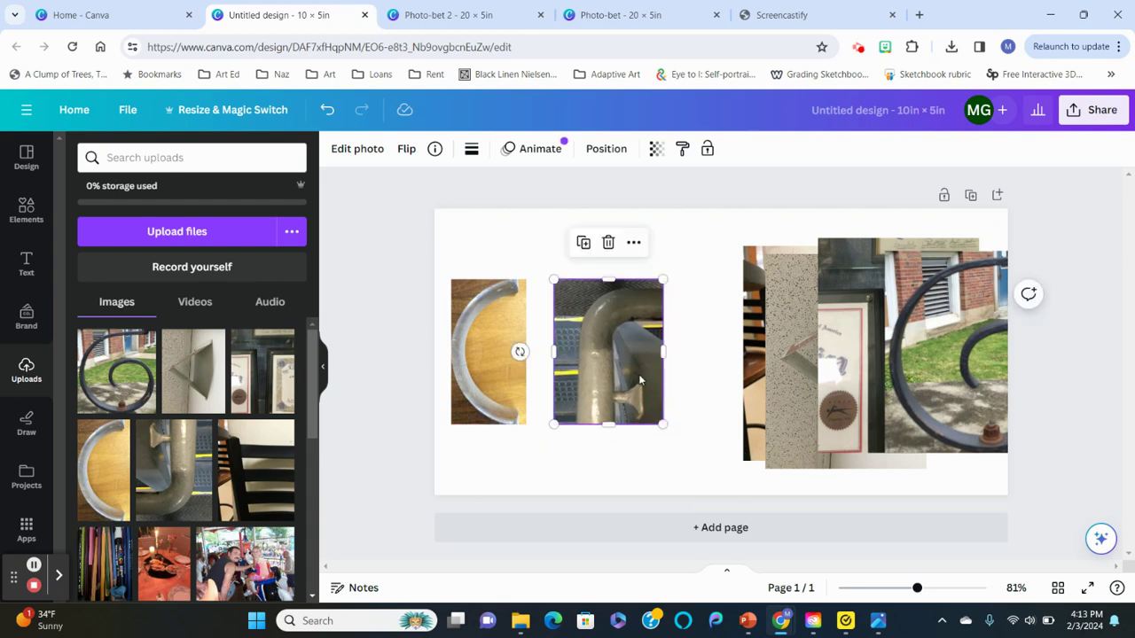
{"action": "left_click_drag", "start_coordinate": [638, 379], "coordinate": [625, 373]}
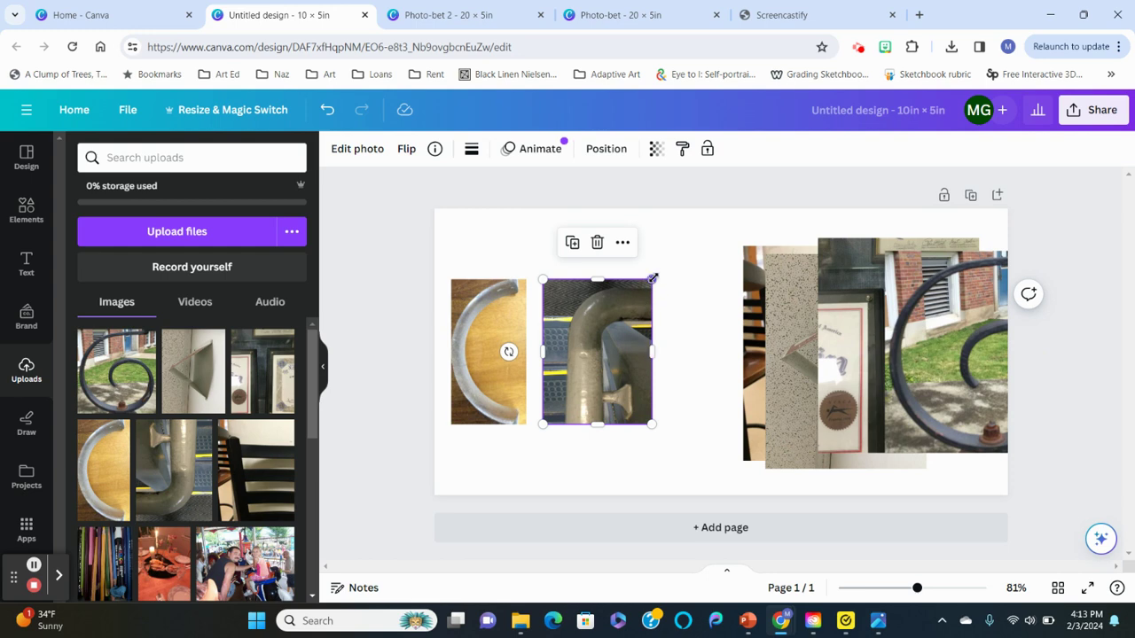
{"action": "left_click_drag", "start_coordinate": [652, 278], "coordinate": [667, 258]}
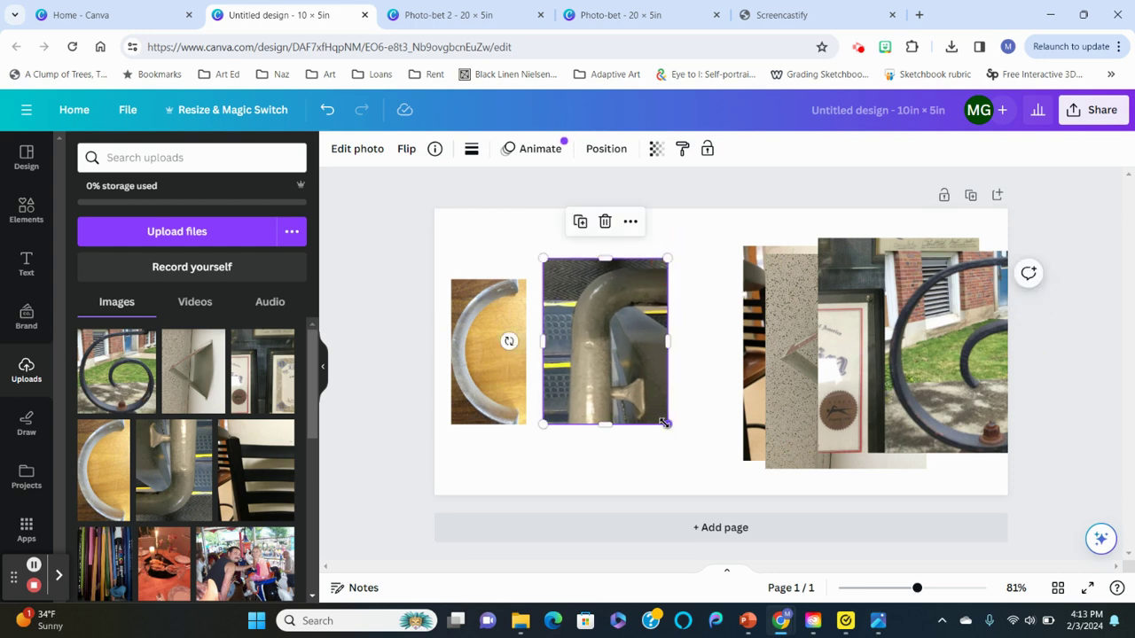
{"action": "left_click_drag", "start_coordinate": [664, 423], "coordinate": [671, 429]}
- Enlarge the semicircle photo to meet the pipe photo, then move the chair photo left
{"action": "left_click", "coordinate": [500, 338]}
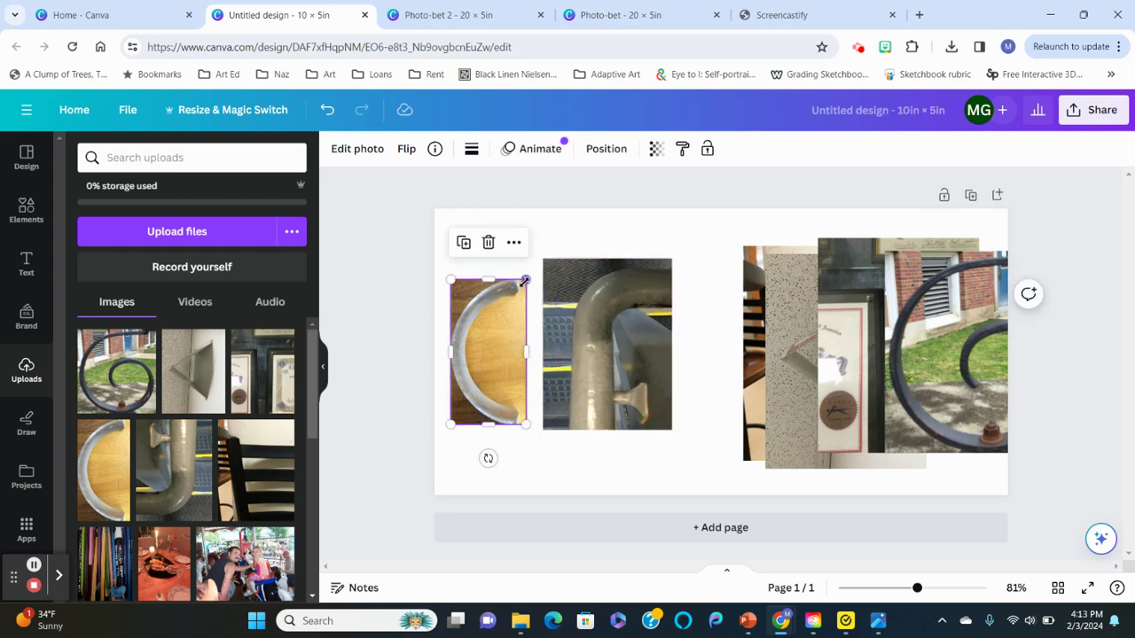
{"action": "left_click_drag", "start_coordinate": [526, 280], "coordinate": [536, 258]}
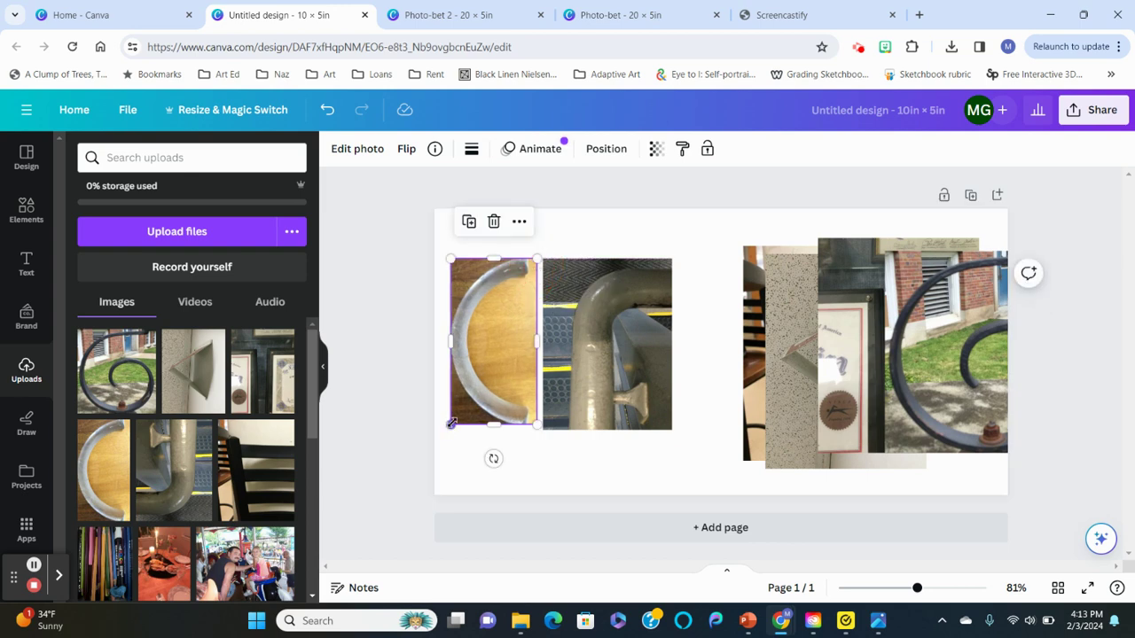
{"action": "left_click_drag", "start_coordinate": [451, 423], "coordinate": [447, 430]}
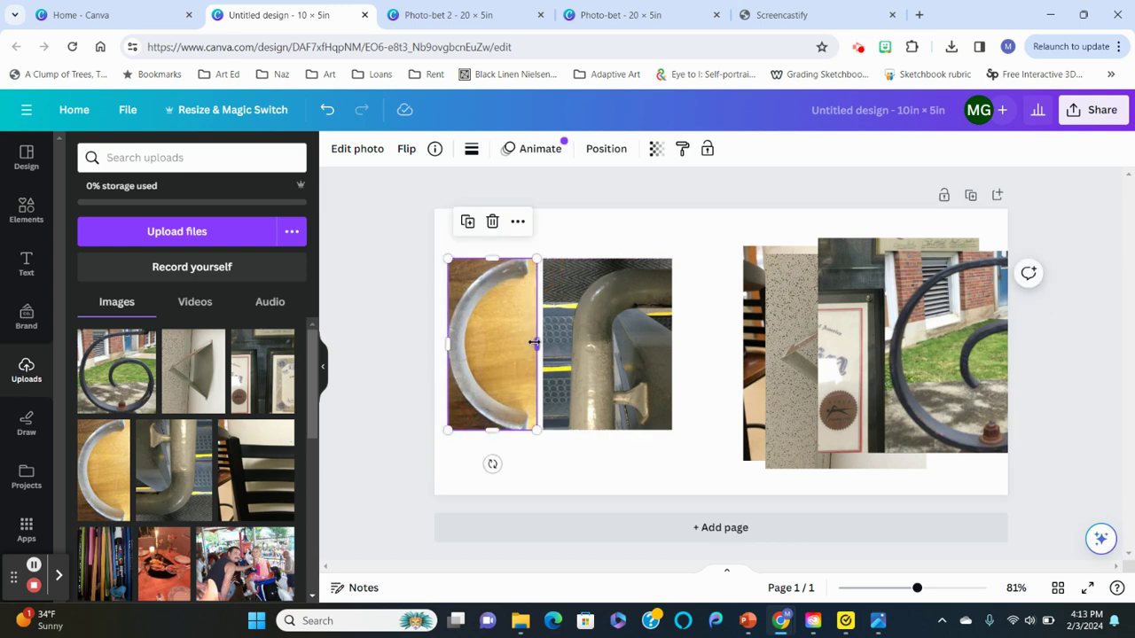
{"action": "mouse_move", "coordinate": [534, 343]}
{"action": "left_mouse_down"}
{"action": "mouse_move", "coordinate": [548, 342]}
{"action": "mouse_move", "coordinate": [537, 342]}
{"action": "left_mouse_up"}
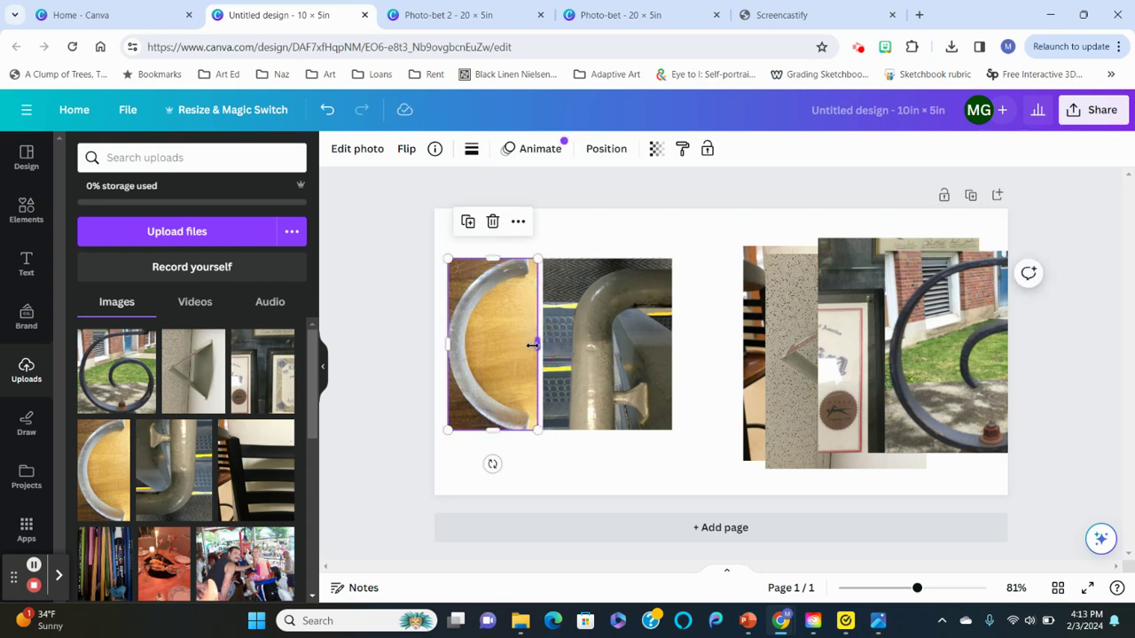
{"action": "left_click_drag", "start_coordinate": [736, 309], "coordinate": [574, 307]}
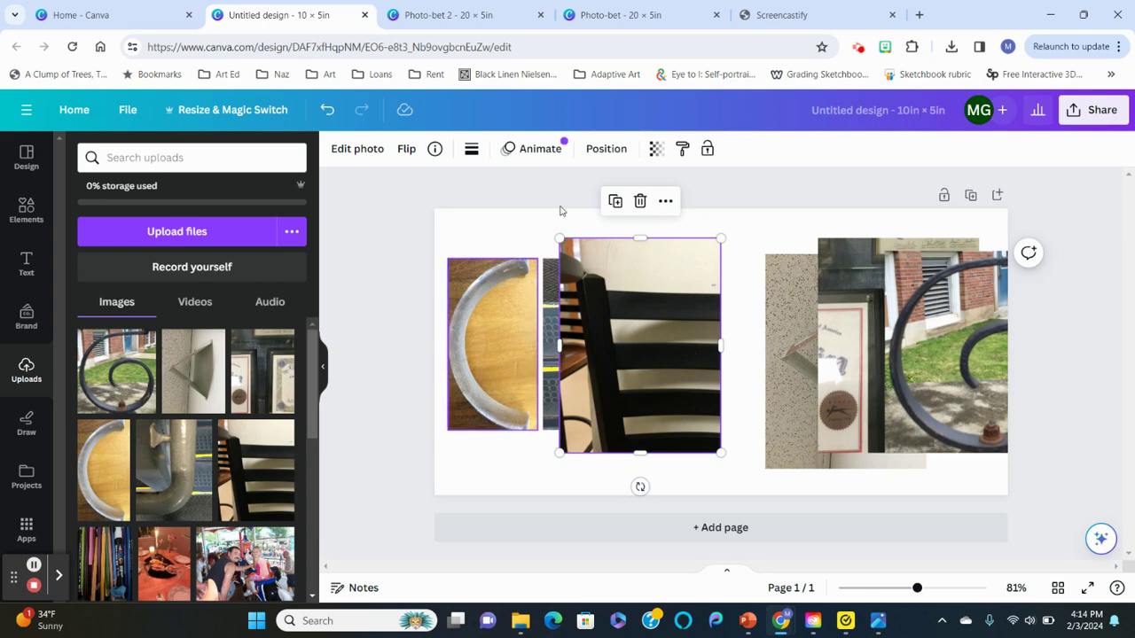
- Crop the chair photo's top, left, right and bottom down to a strip of black slats
{"action": "left_click", "coordinate": [374, 157]}
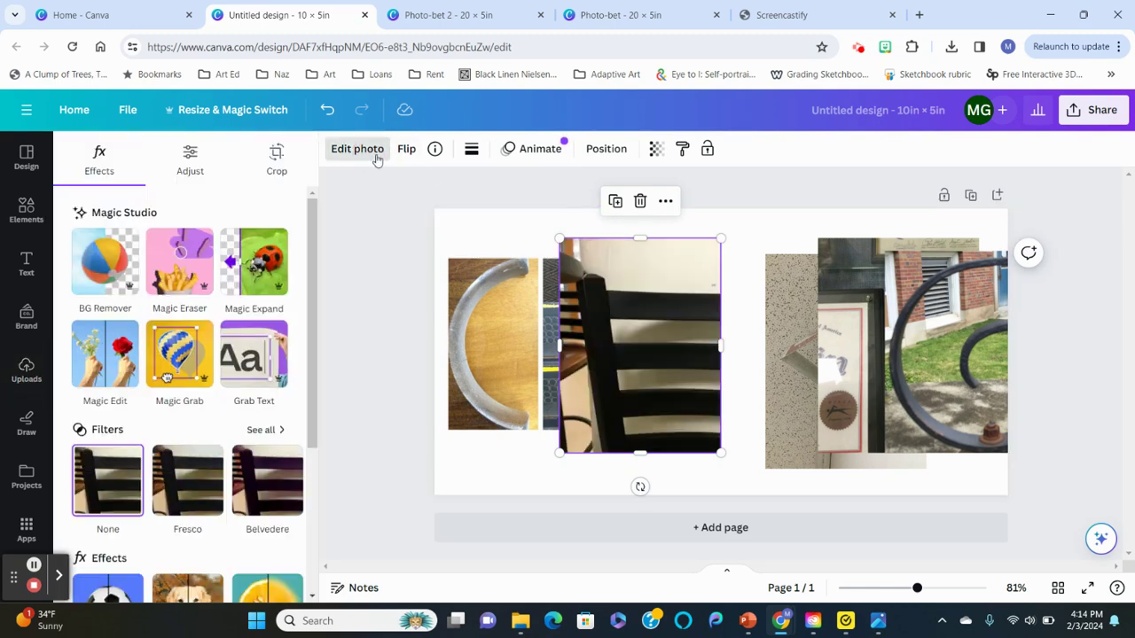
{"action": "left_click", "coordinate": [277, 165]}
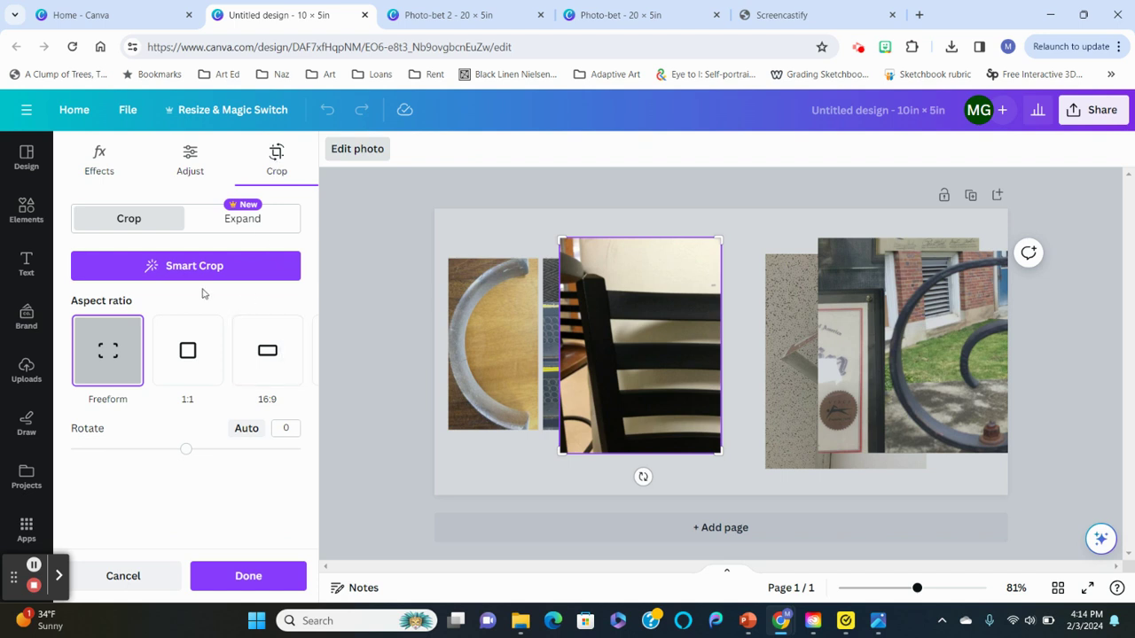
{"action": "left_click_drag", "start_coordinate": [565, 240], "coordinate": [575, 269]}
{"action": "left_click_drag", "start_coordinate": [718, 271], "coordinate": [700, 272]}
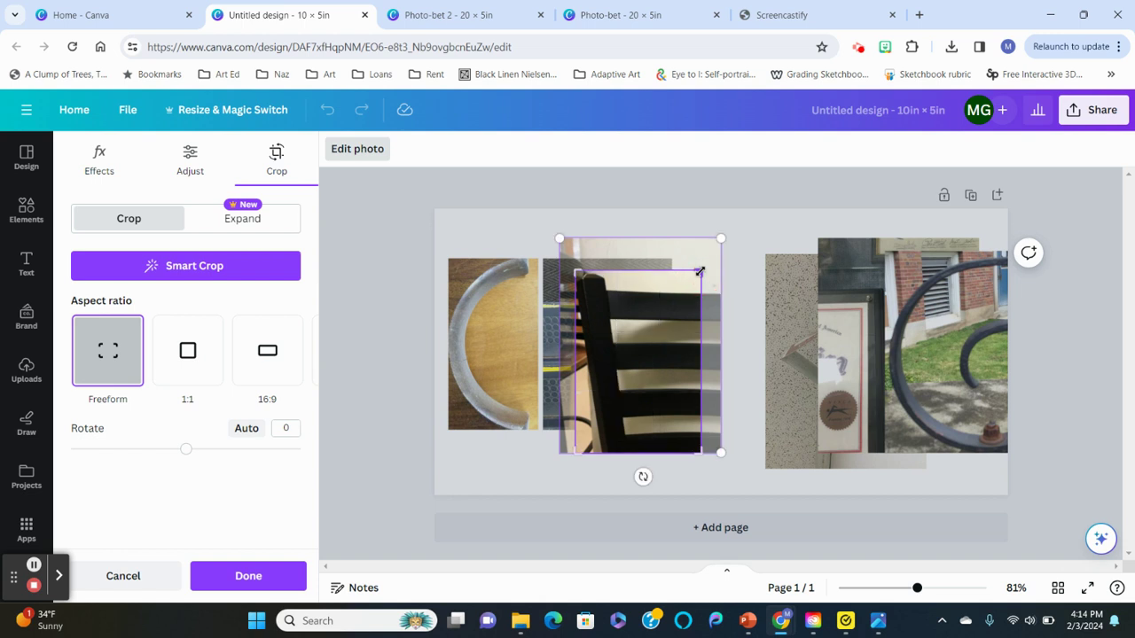
{"action": "left_click_drag", "start_coordinate": [698, 450], "coordinate": [698, 420]}
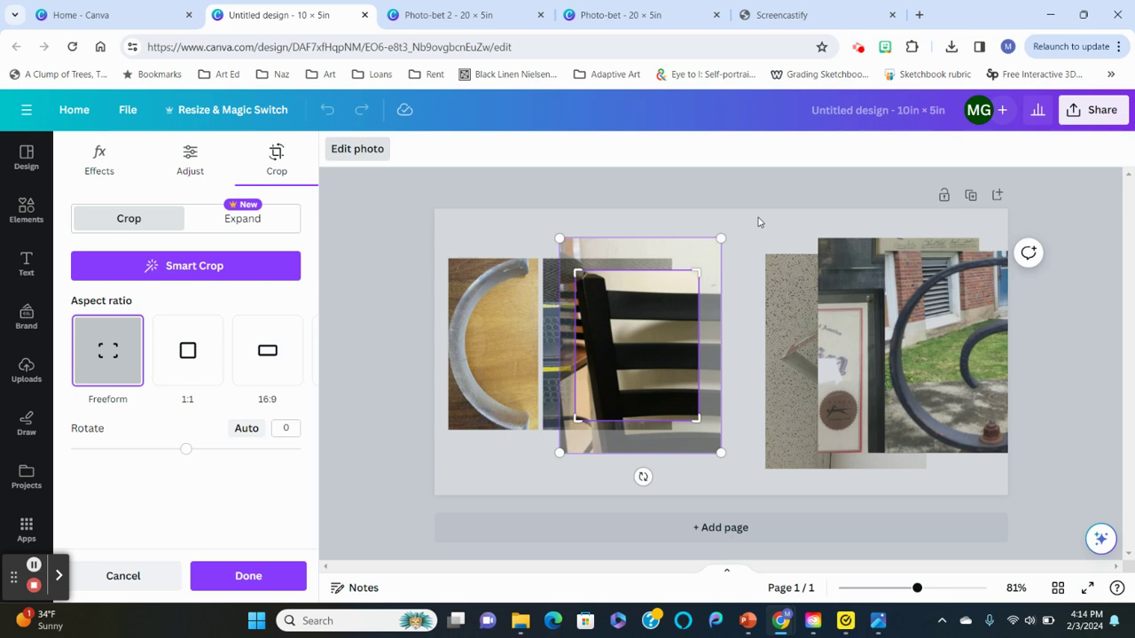
{"action": "left_click", "coordinate": [381, 261]}
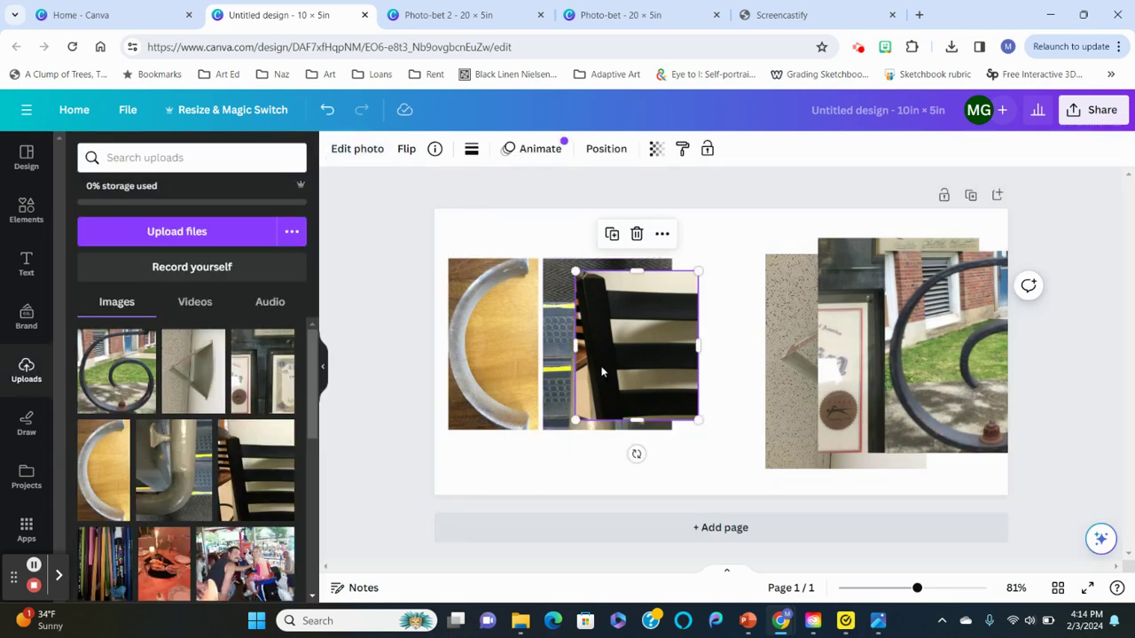
- Nudge the cropped chair photo up and left and enlarge it slightly
{"action": "left_click_drag", "start_coordinate": [601, 372], "coordinate": [574, 361]}
{"action": "left_click", "coordinate": [596, 364]}
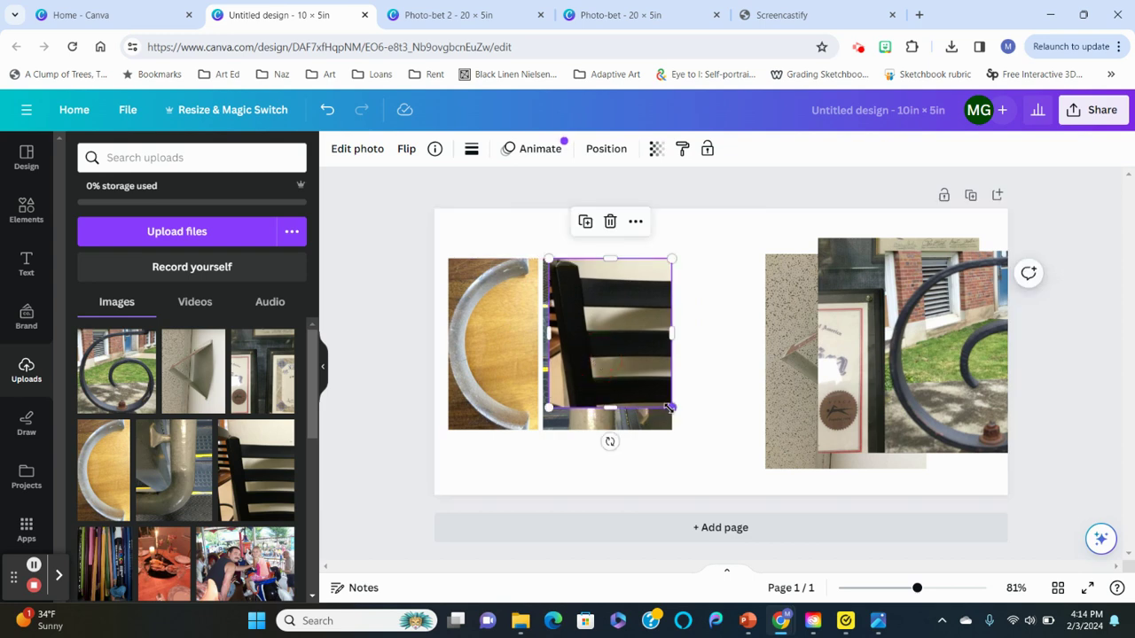
{"action": "left_click_drag", "start_coordinate": [670, 407], "coordinate": [687, 432]}
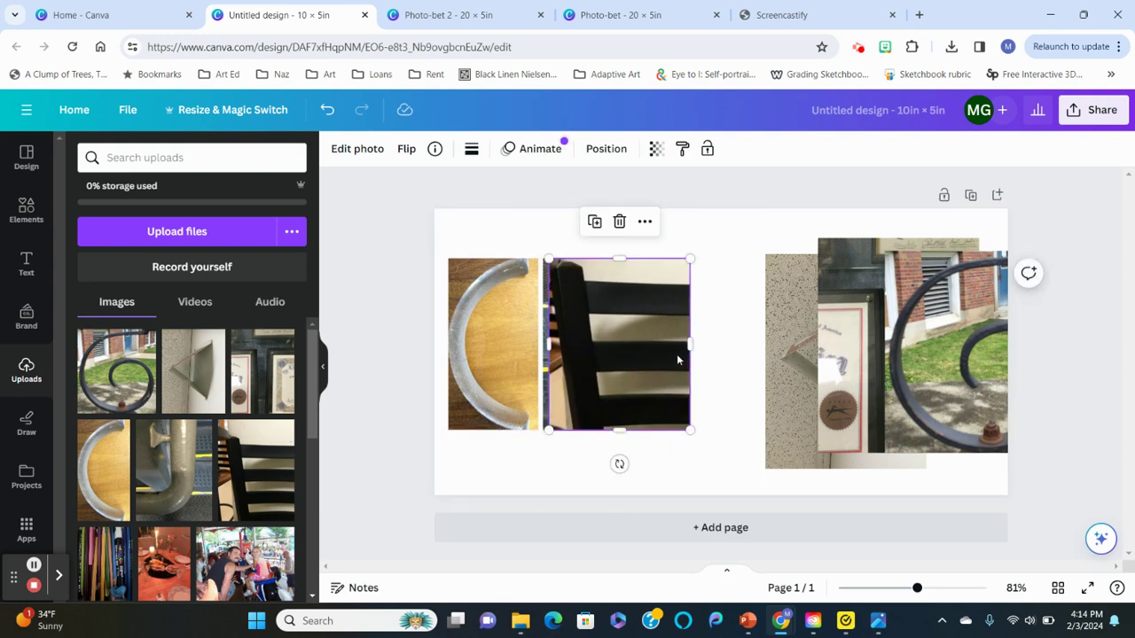
- Move the wall-triangle photo over the chair and rotate it about 89° upright
{"action": "left_click", "coordinate": [764, 350]}
{"action": "left_click_drag", "start_coordinate": [793, 354], "coordinate": [620, 329]}
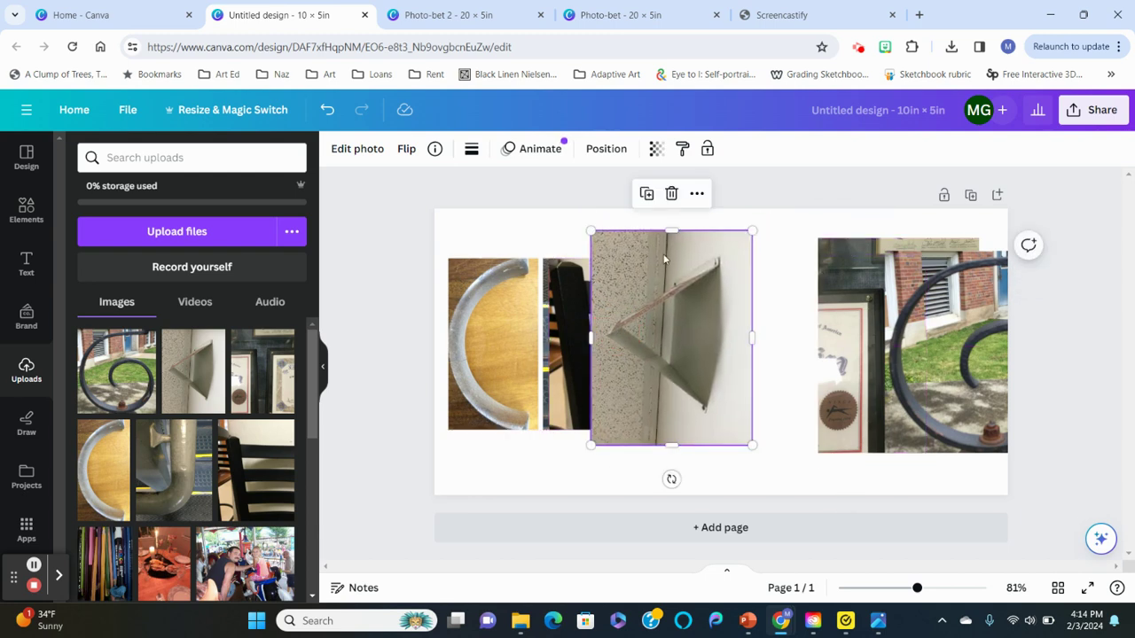
{"action": "left_click", "coordinate": [672, 479]}
{"action": "left_click_drag", "start_coordinate": [672, 479], "coordinate": [580, 337]}
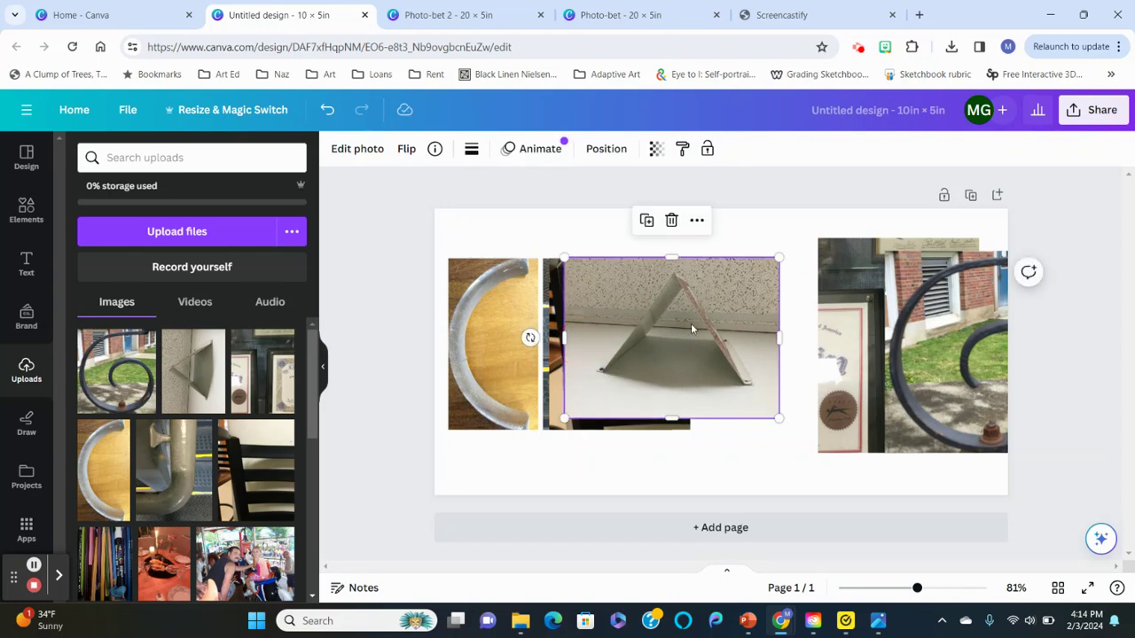
- Crop the triangle photo's left, bottom and right edges, then set it against the curved handle at 2.9 × 3.9
{"action": "left_click", "coordinate": [364, 153]}
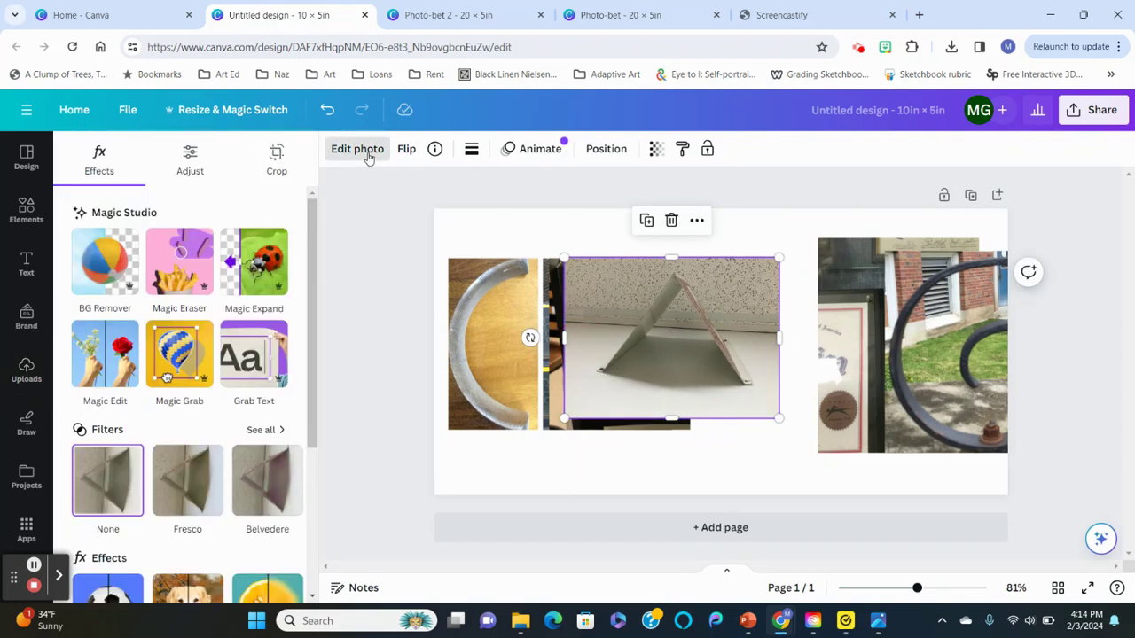
{"action": "left_click", "coordinate": [277, 160]}
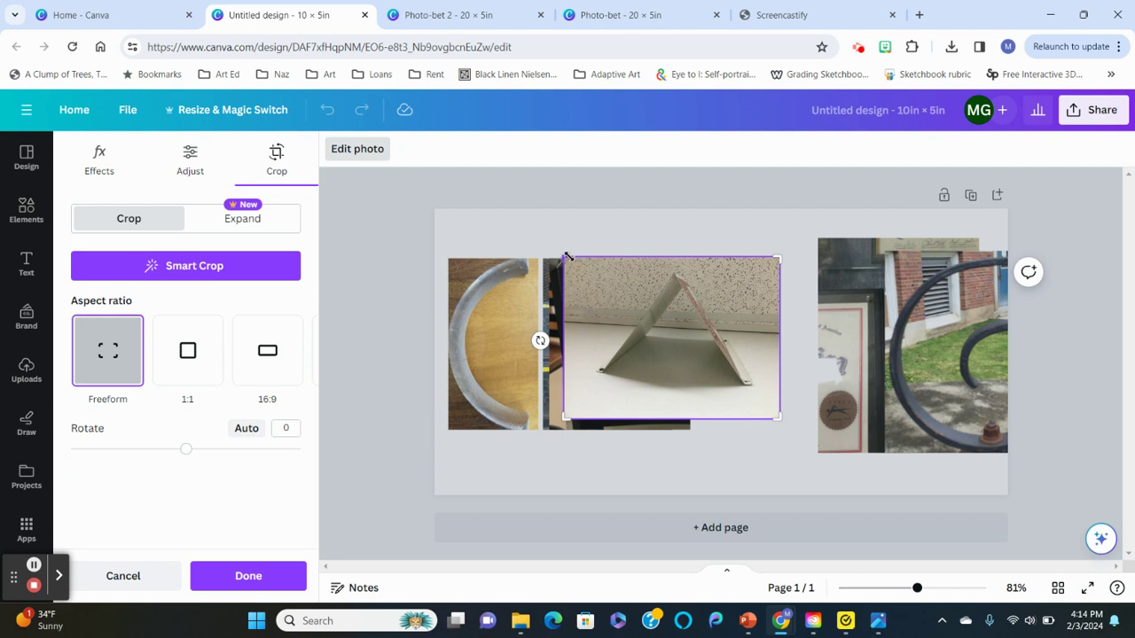
{"action": "left_click_drag", "start_coordinate": [567, 255], "coordinate": [585, 257]}
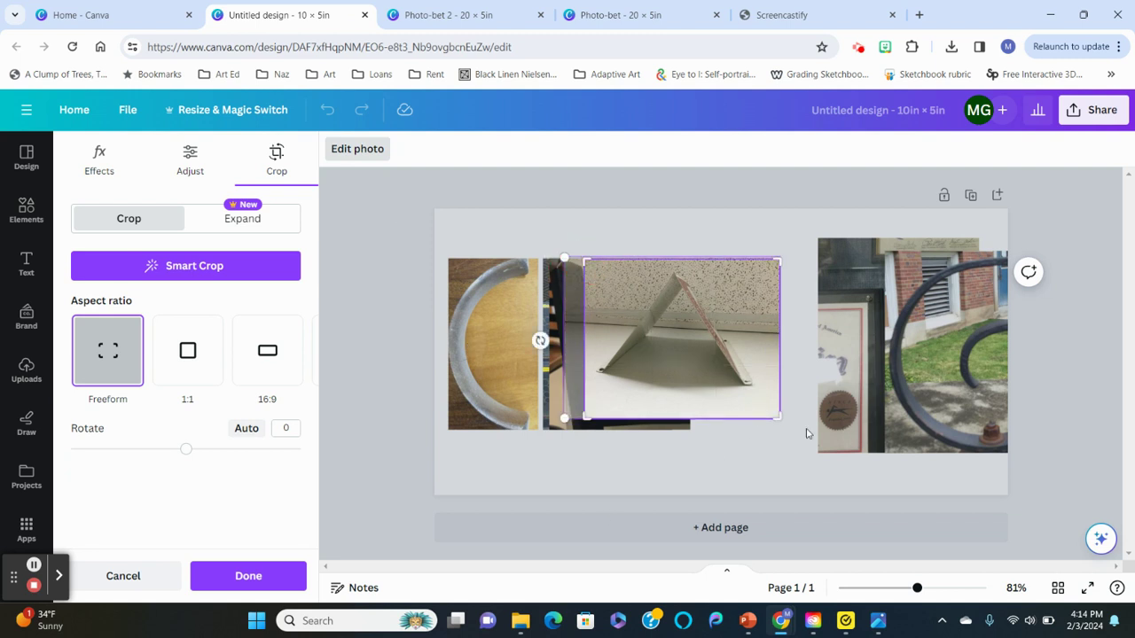
{"action": "left_click_drag", "start_coordinate": [778, 415], "coordinate": [760, 395]}
{"action": "left_click", "coordinate": [266, 576]}
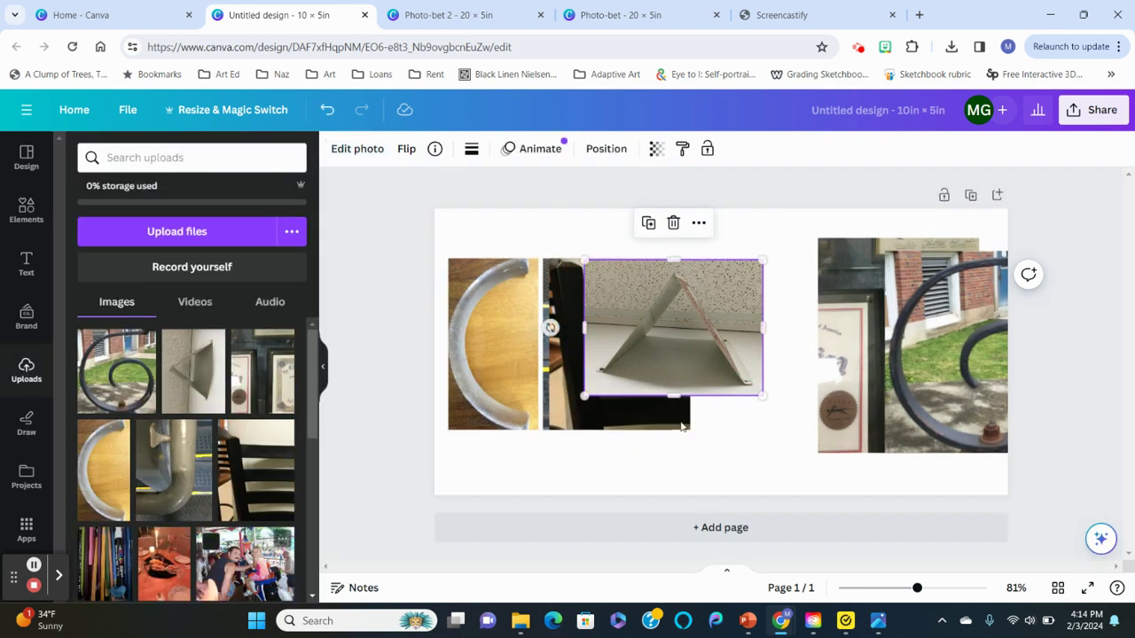
{"action": "left_click_drag", "start_coordinate": [668, 353], "coordinate": [596, 351]}
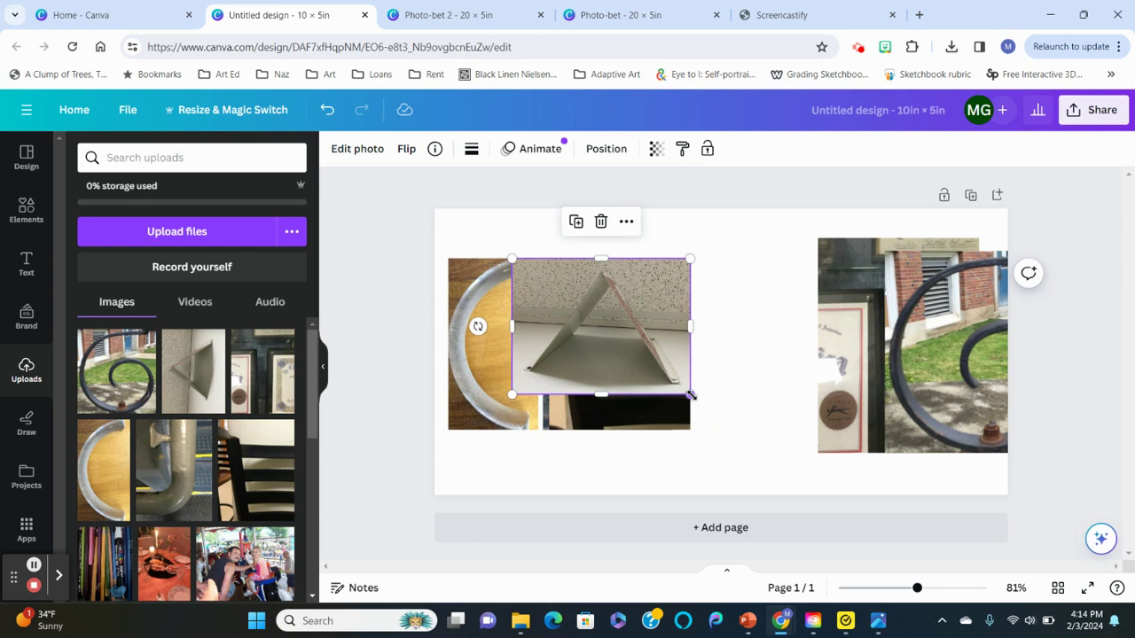
{"action": "left_click_drag", "start_coordinate": [690, 395], "coordinate": [730, 443]}
- Place the framed-certificate photo in the row, crop off its top, and move the spiral photo beside it
{"action": "left_click_drag", "start_coordinate": [848, 288], "coordinate": [635, 285]}
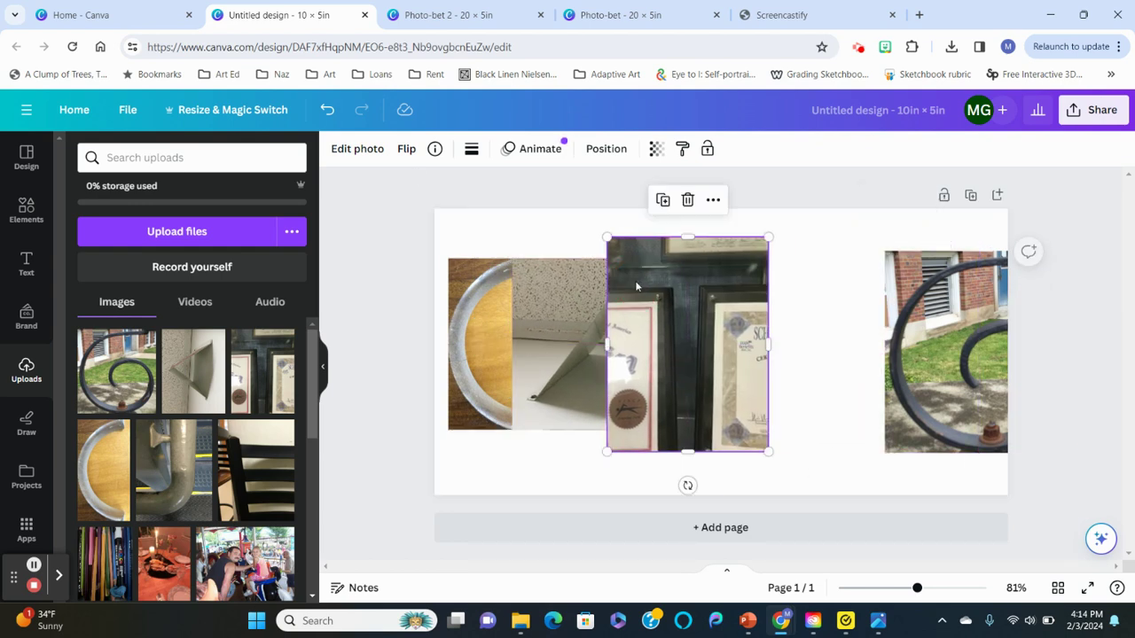
{"action": "left_click", "coordinate": [364, 148]}
{"action": "left_click", "coordinate": [277, 159]}
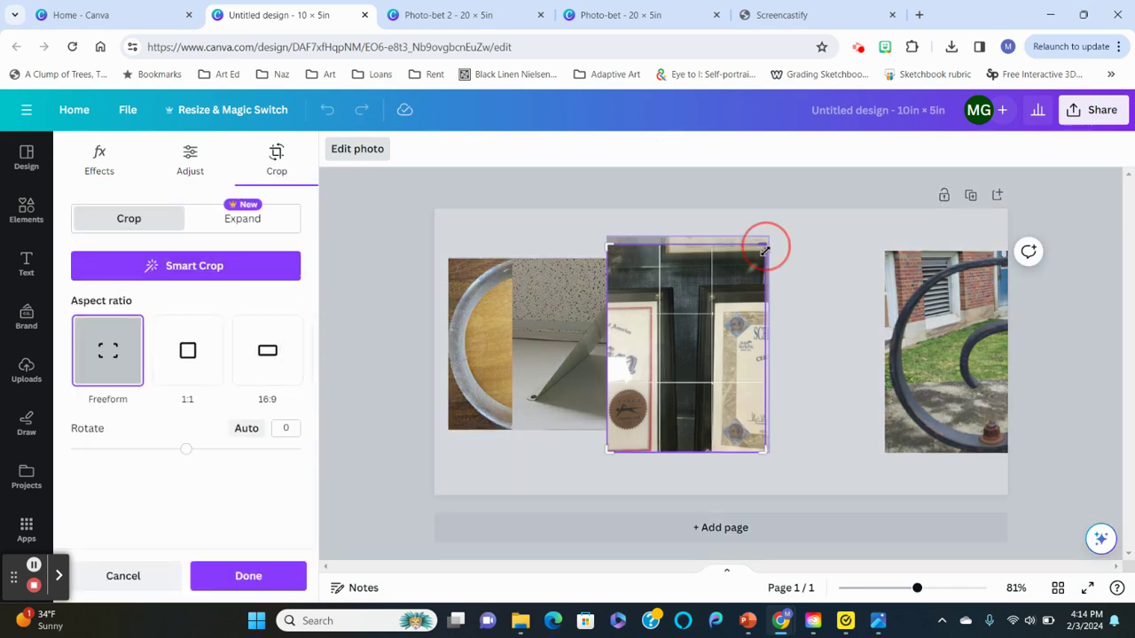
{"action": "left_click_drag", "start_coordinate": [765, 251], "coordinate": [765, 263]}
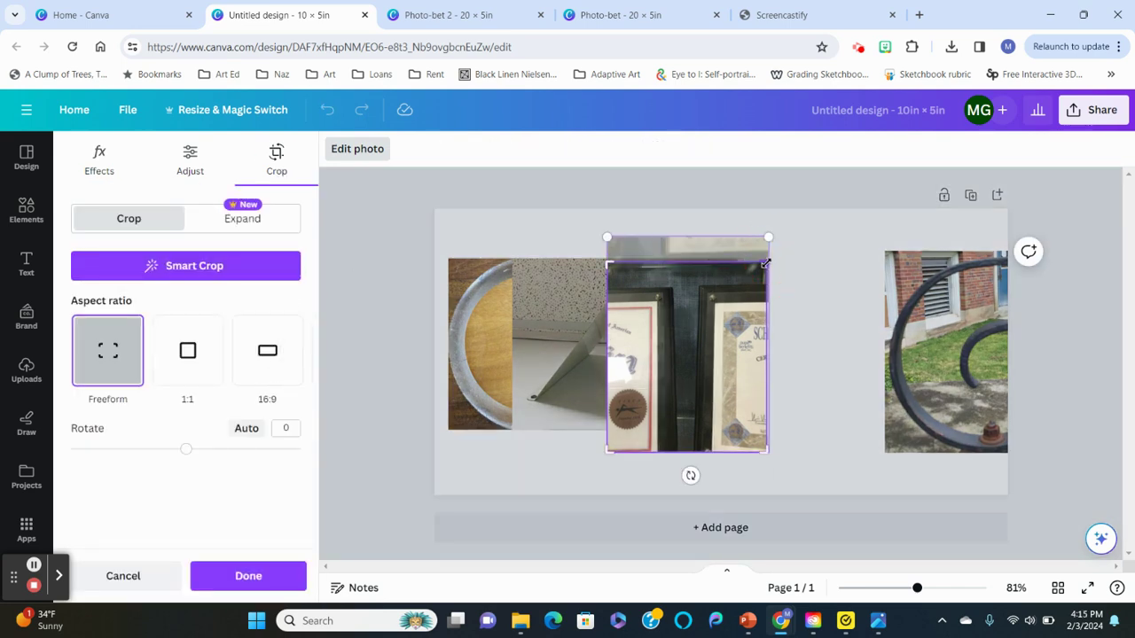
{"action": "left_click", "coordinate": [297, 560]}
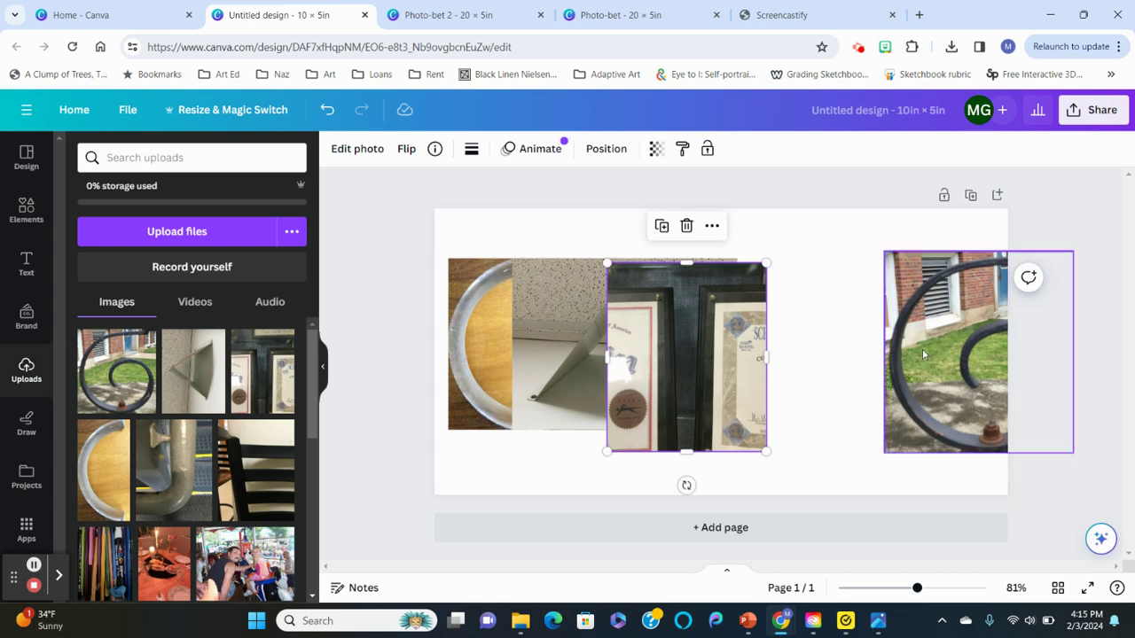
{"action": "left_click_drag", "start_coordinate": [922, 355], "coordinate": [809, 347]}
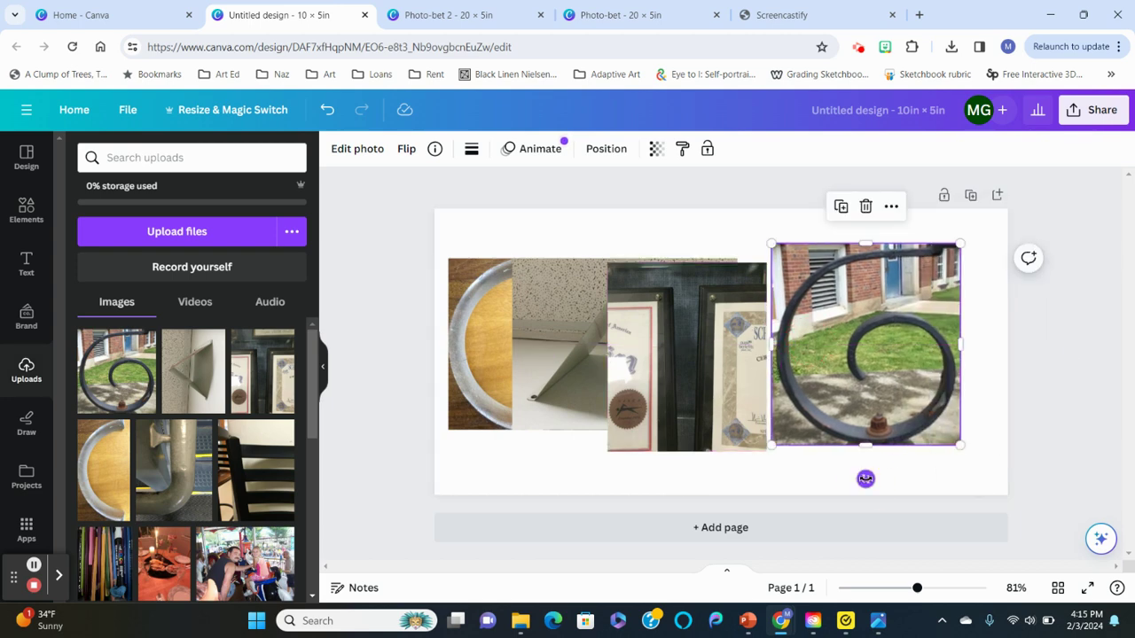
- Turn the spiral photo upside down, flip it horizontally, and shrink it to 2.9 × 3.1
{"action": "left_click_drag", "start_coordinate": [865, 479], "coordinate": [865, 216]}
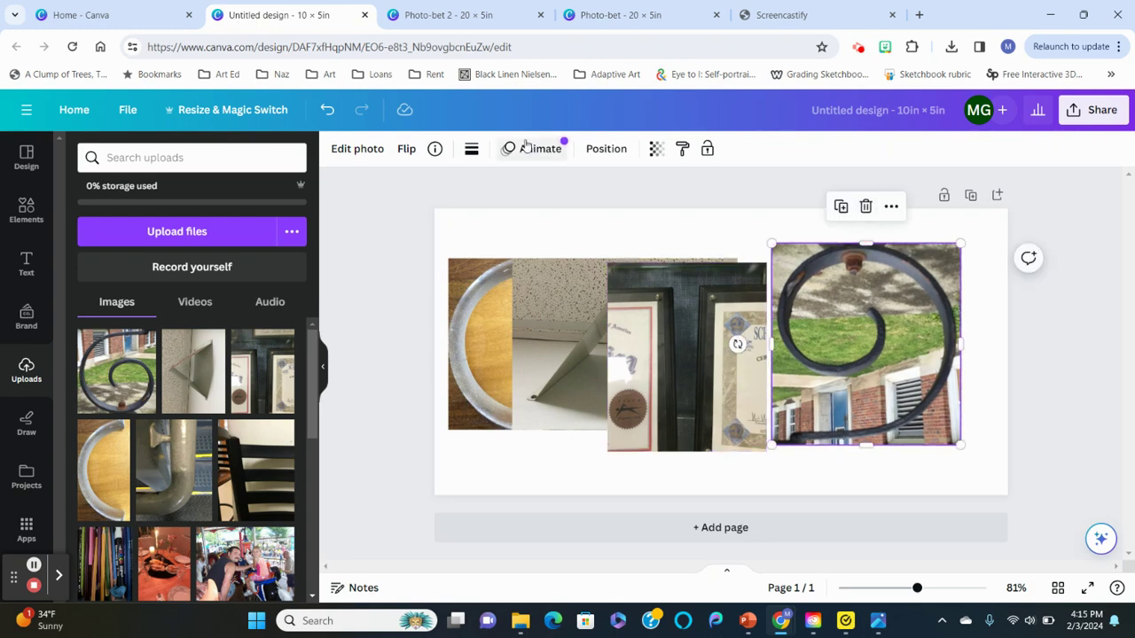
{"action": "left_click", "coordinate": [405, 151]}
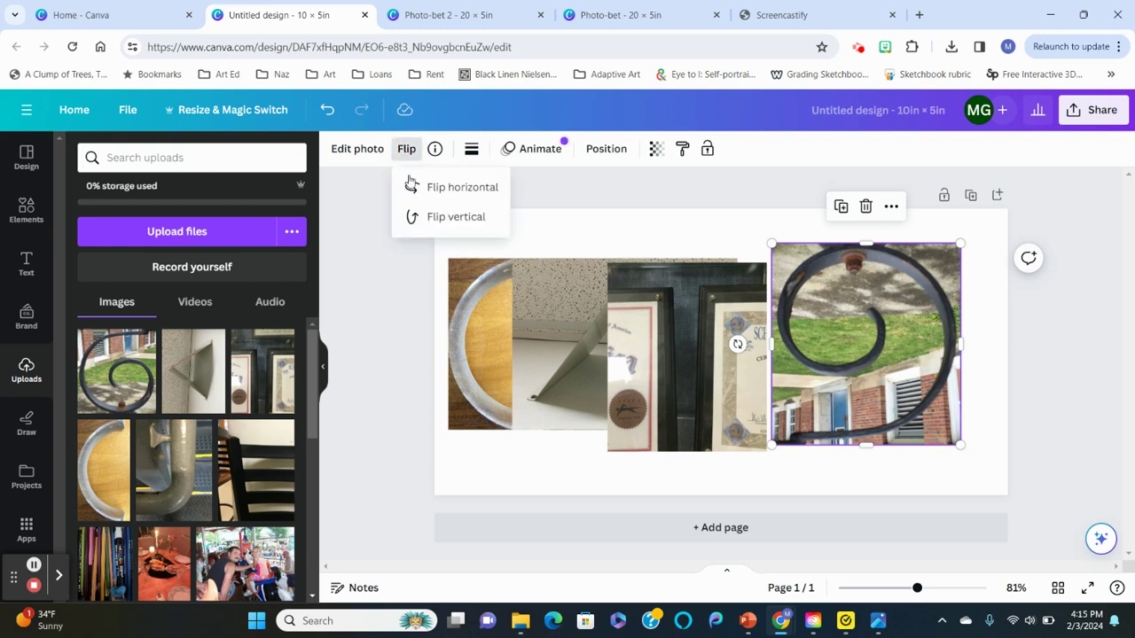
{"action": "left_click", "coordinate": [411, 186]}
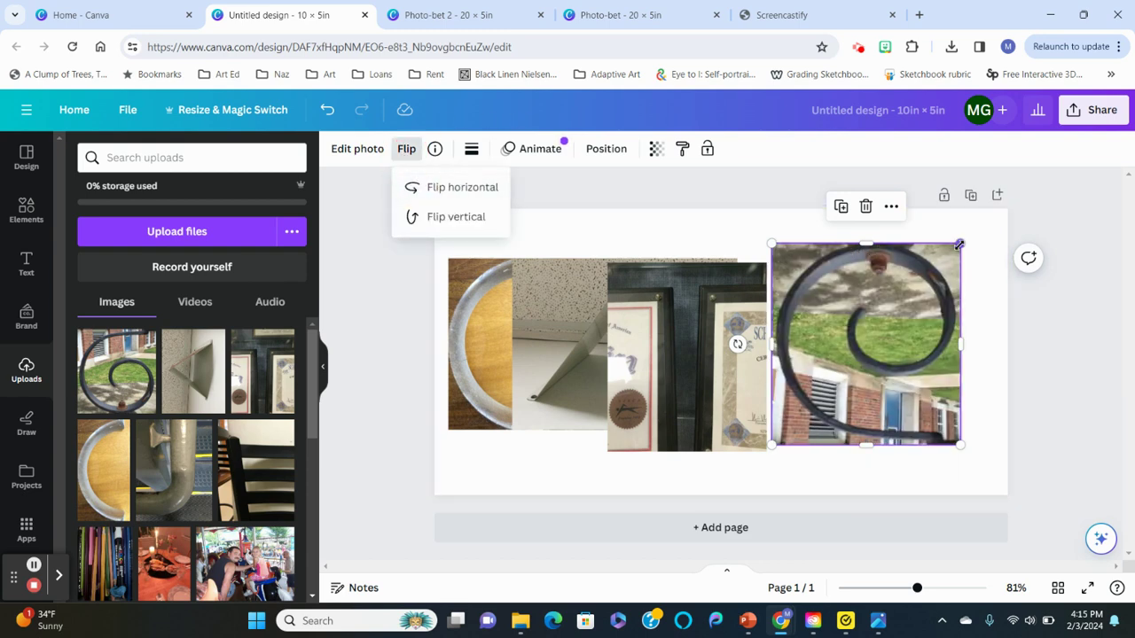
{"action": "left_click_drag", "start_coordinate": [960, 242], "coordinate": [941, 262]}
- Enlarge the spiral slightly and shrink the framed photo so it butts against the spiral at matching height
{"action": "left_click", "coordinate": [723, 399]}
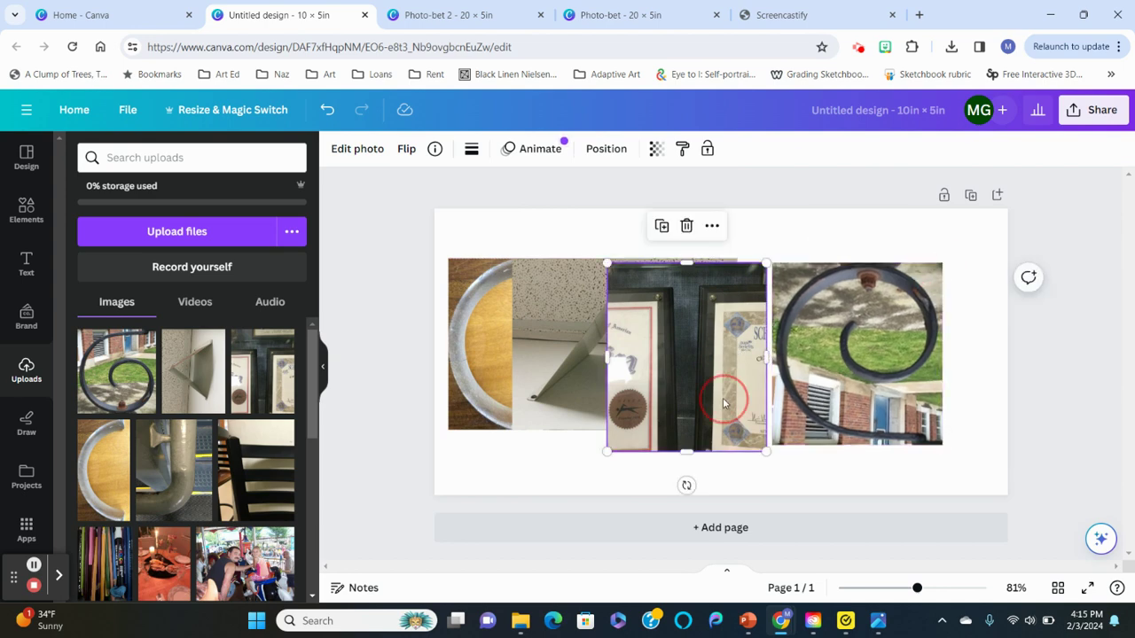
{"action": "left_click_drag", "start_coordinate": [722, 398], "coordinate": [722, 393]}
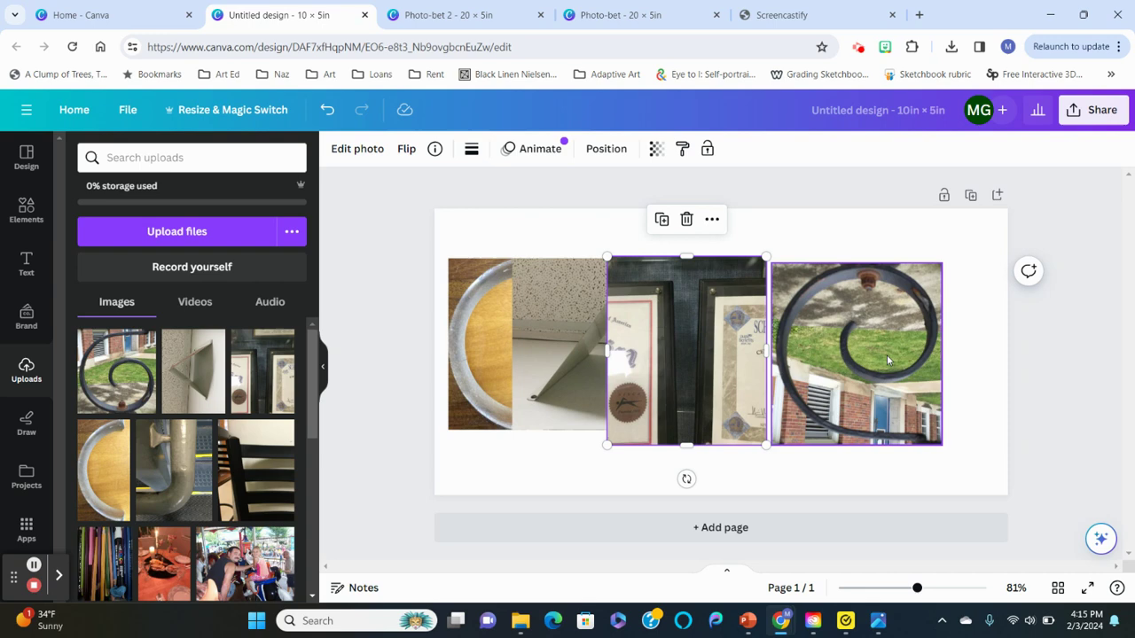
{"action": "left_click", "coordinate": [935, 273]}
{"action": "left_click_drag", "start_coordinate": [941, 265], "coordinate": [947, 257]}
{"action": "left_click", "coordinate": [999, 420]}
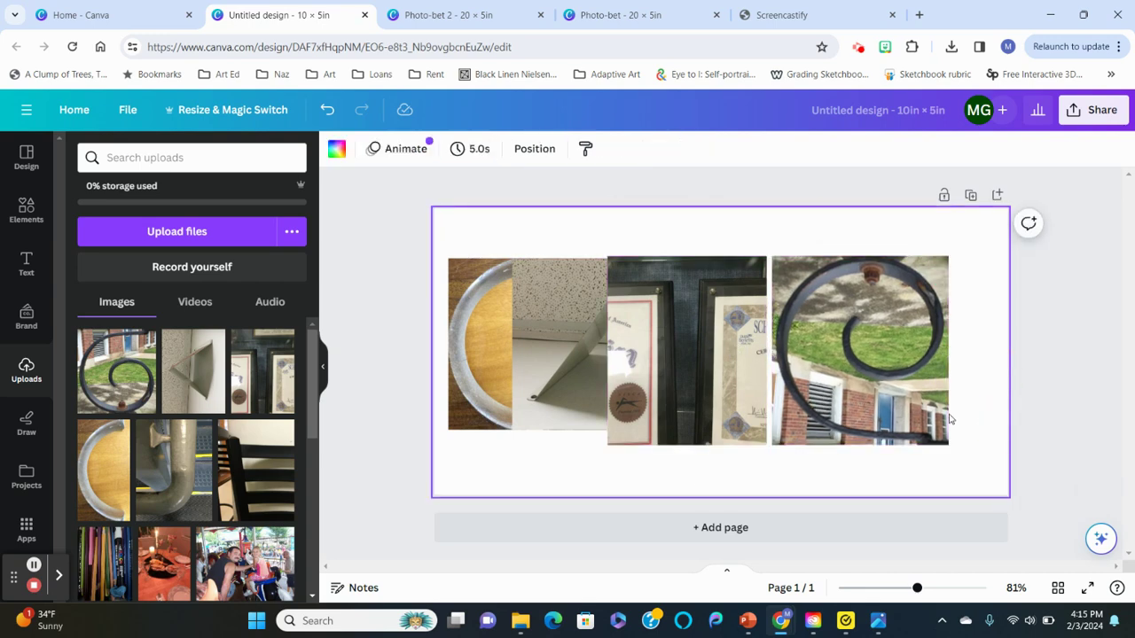
{"action": "left_click_drag", "start_coordinate": [698, 408], "coordinate": [772, 413]}
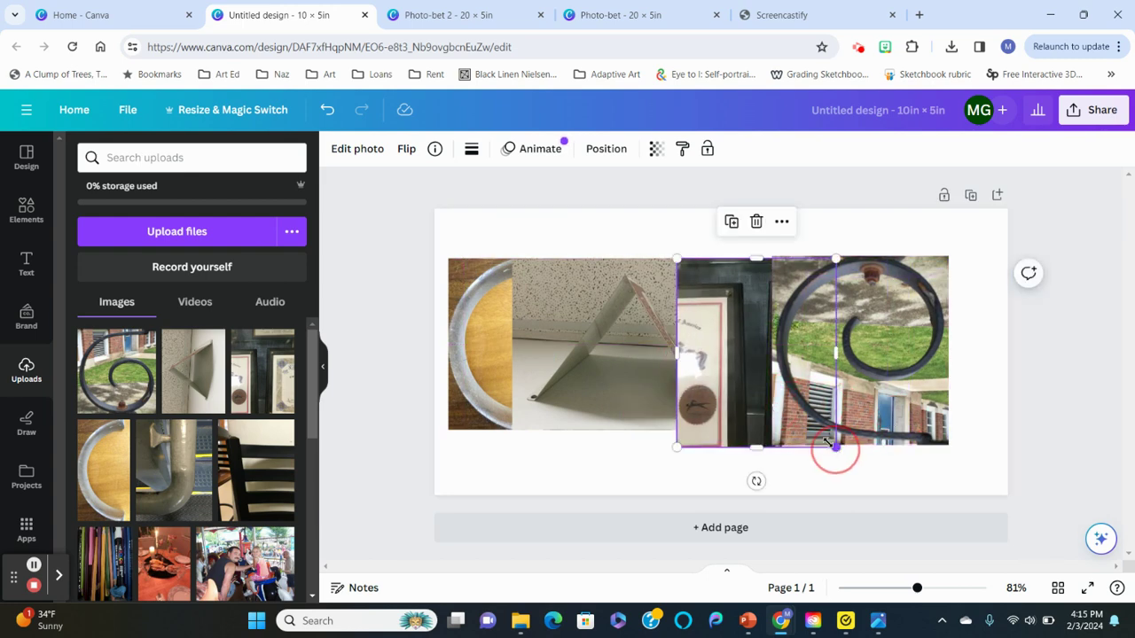
{"action": "left_click_drag", "start_coordinate": [834, 446], "coordinate": [786, 430]}
{"action": "left_click", "coordinate": [849, 436]}
- Resize the current design to a 20 × 5 in custom size through Resize & Magic Switch
{"action": "left_click", "coordinate": [561, 232]}
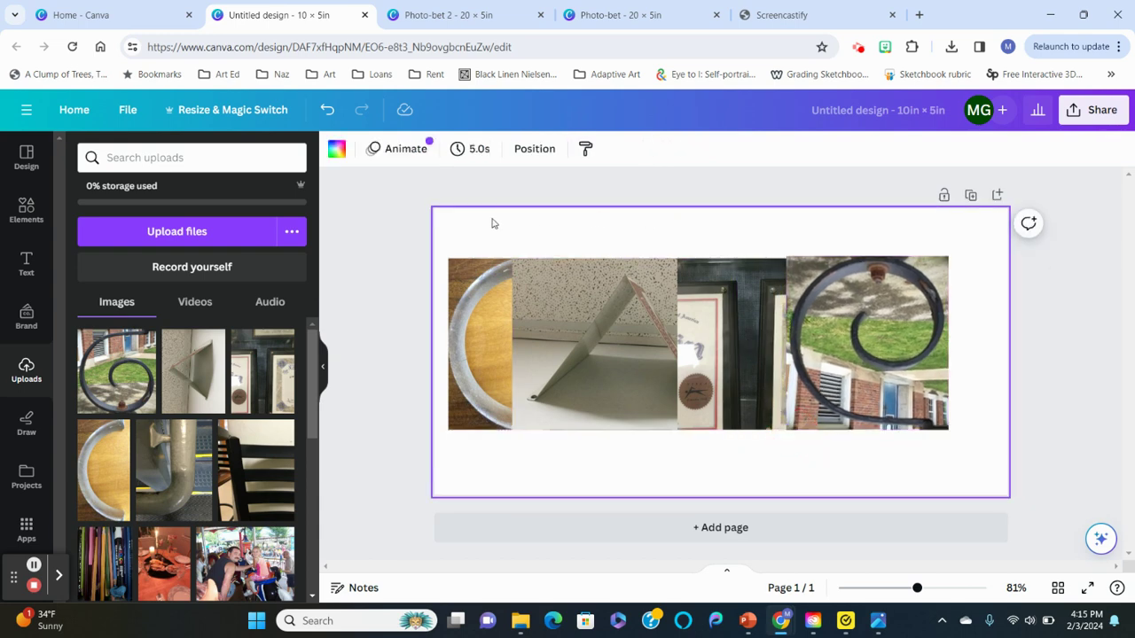
{"action": "left_click", "coordinate": [275, 112]}
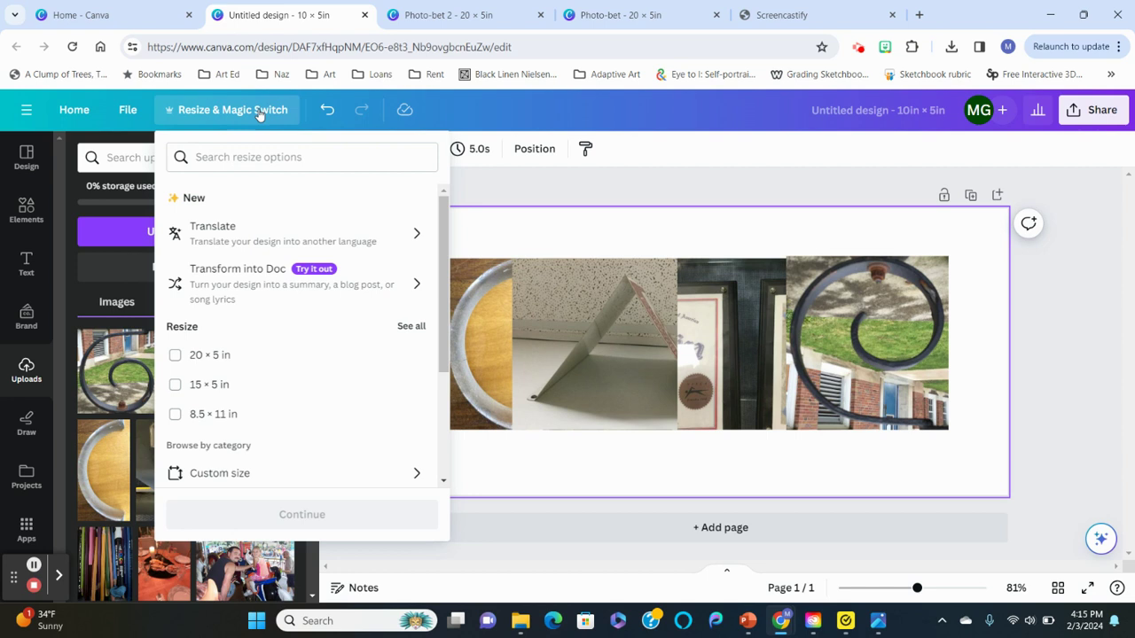
{"action": "left_click", "coordinate": [249, 473]}
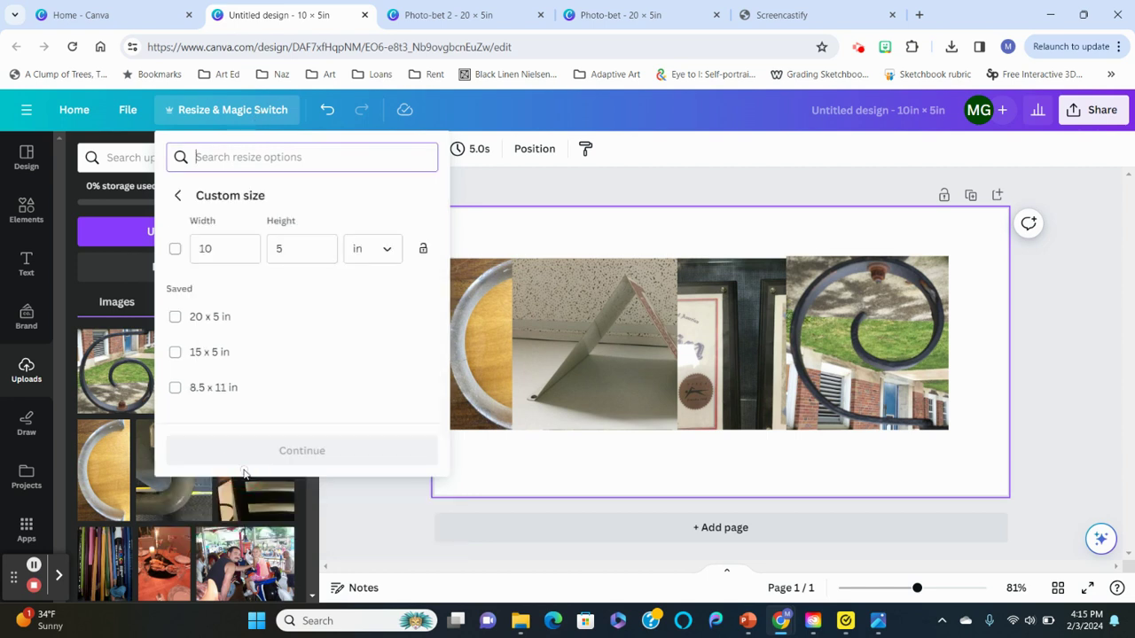
{"action": "left_click", "coordinate": [212, 249]}
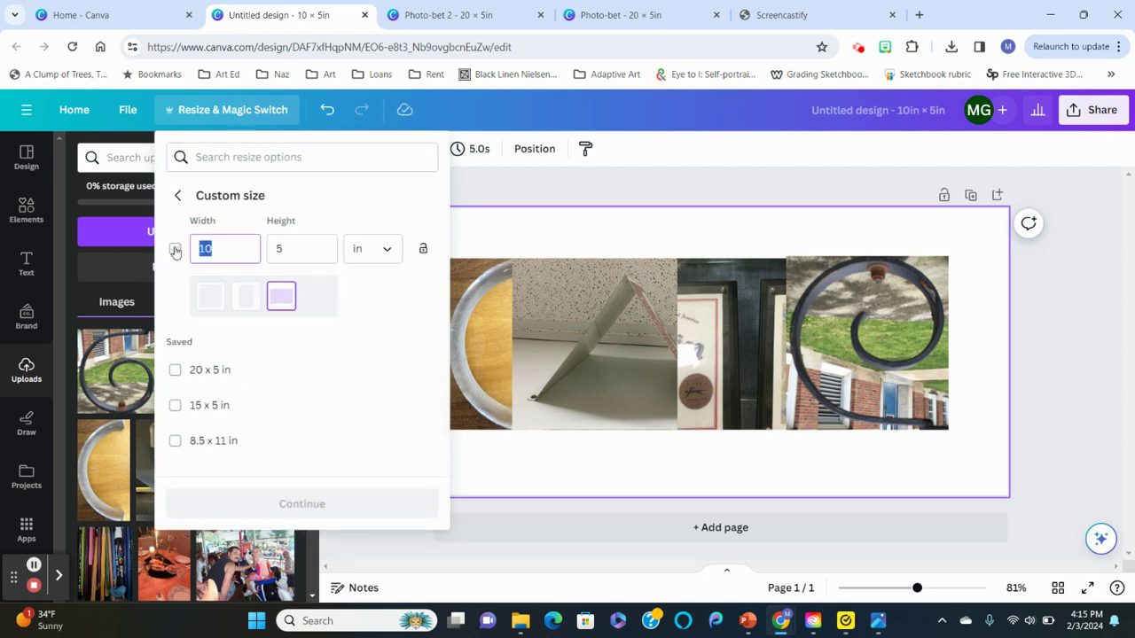
{"action": "type", "text": "20"}
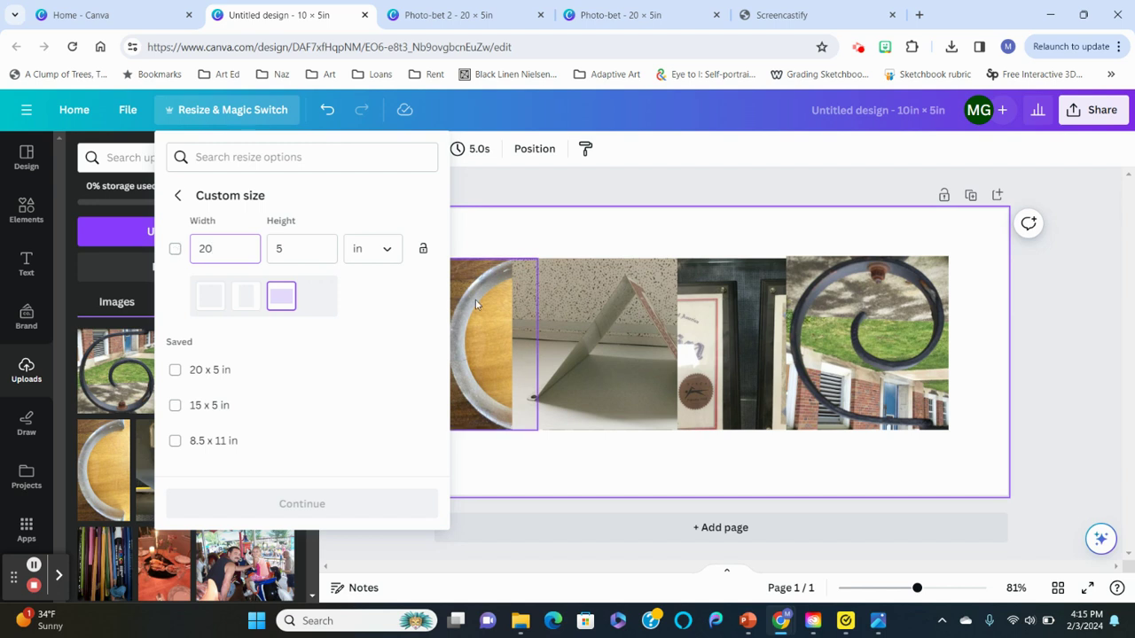
{"action": "key", "text": "Return"}
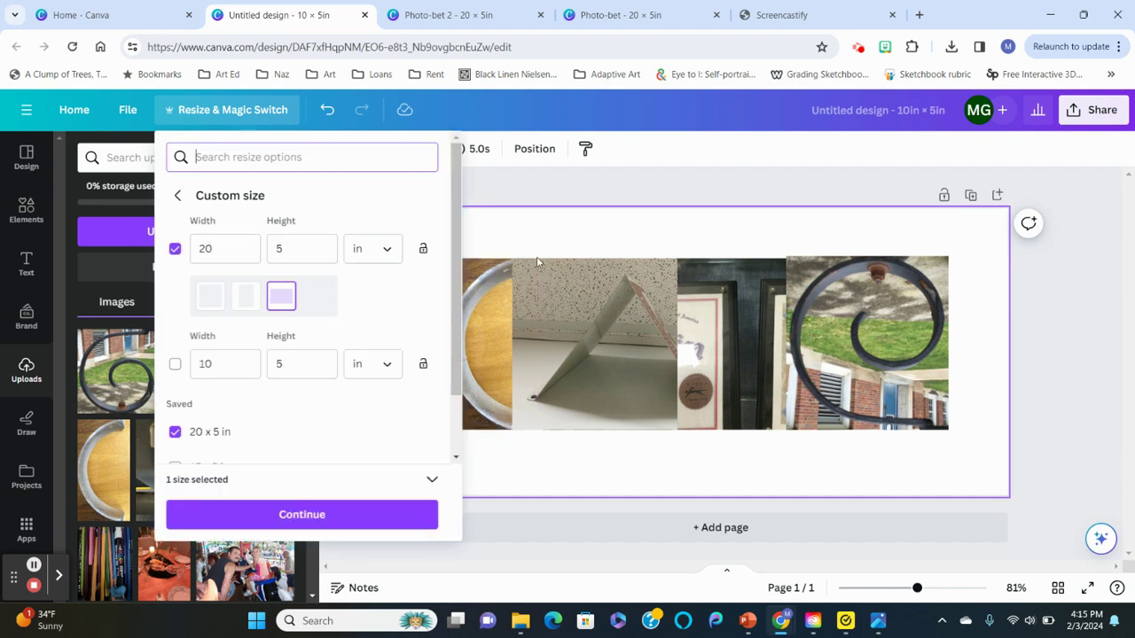
{"action": "left_click", "coordinate": [321, 512]}
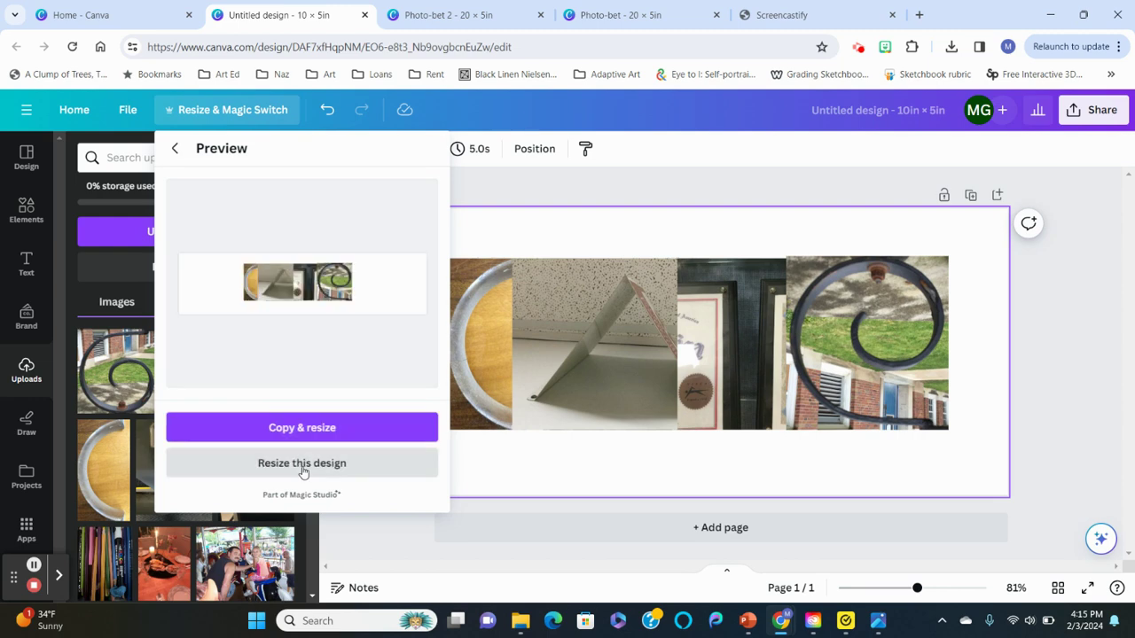
{"action": "left_click", "coordinate": [302, 465]}
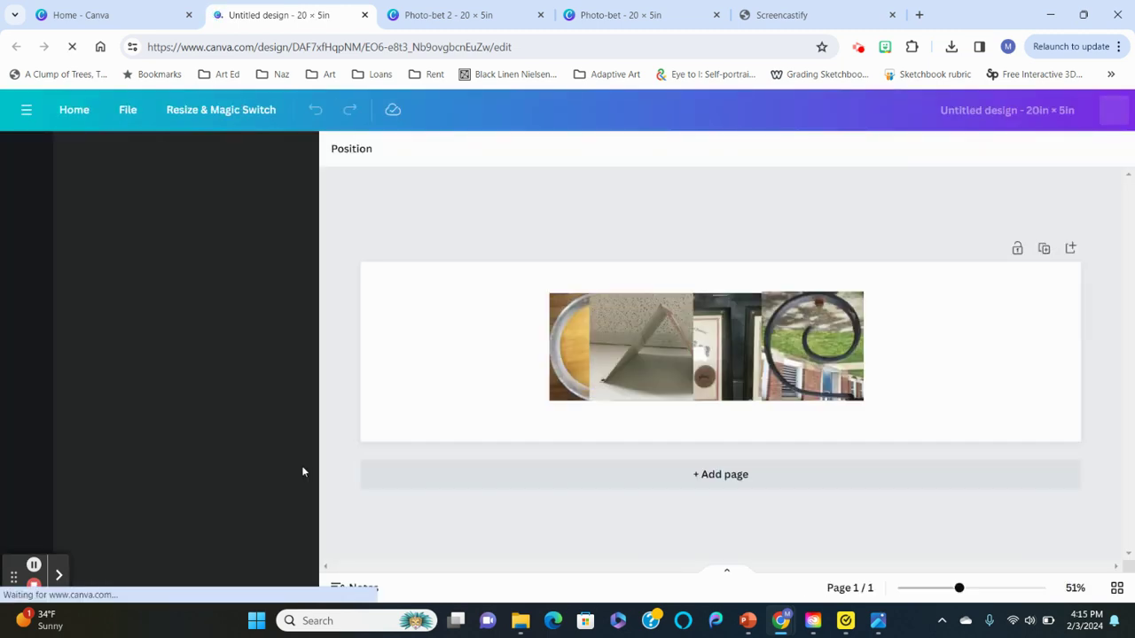
{"action": "left_click", "coordinate": [574, 358]}
- Line up the plate, pipe, chair, triangle, frame and spiral photos with even gaps, then select all six
{"action": "left_click_drag", "start_coordinate": [565, 344], "coordinate": [403, 345]}
{"action": "left_click_drag", "start_coordinate": [629, 347], "coordinate": [787, 347]}
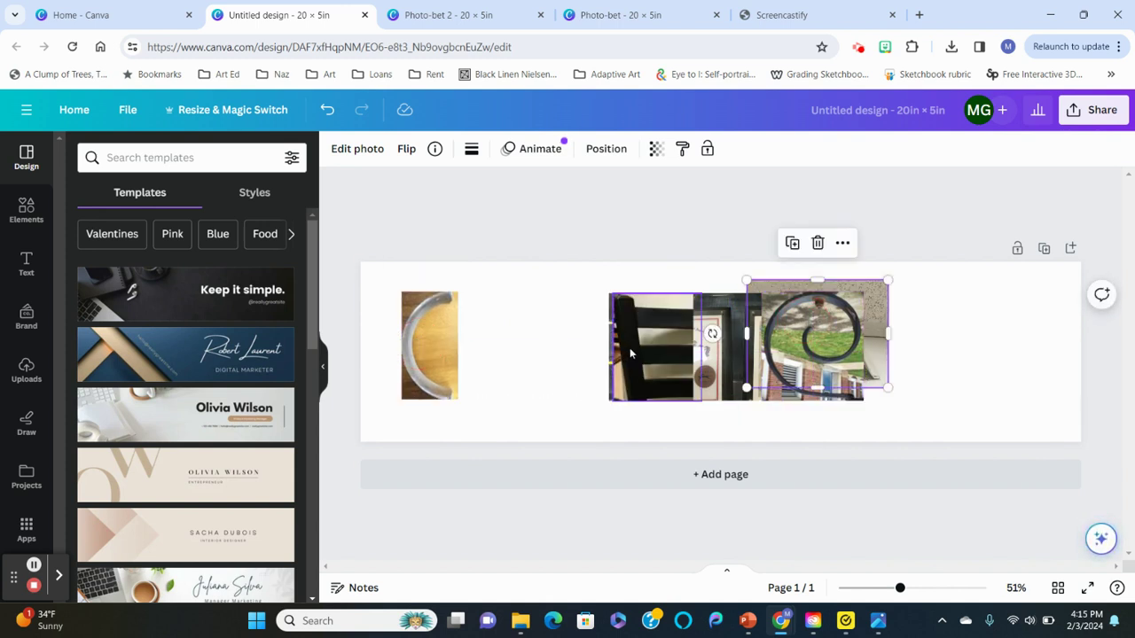
{"action": "left_click", "coordinate": [630, 353]}
{"action": "left_click_drag", "start_coordinate": [630, 353], "coordinate": [527, 344]}
{"action": "left_click_drag", "start_coordinate": [813, 345], "coordinate": [1031, 351]}
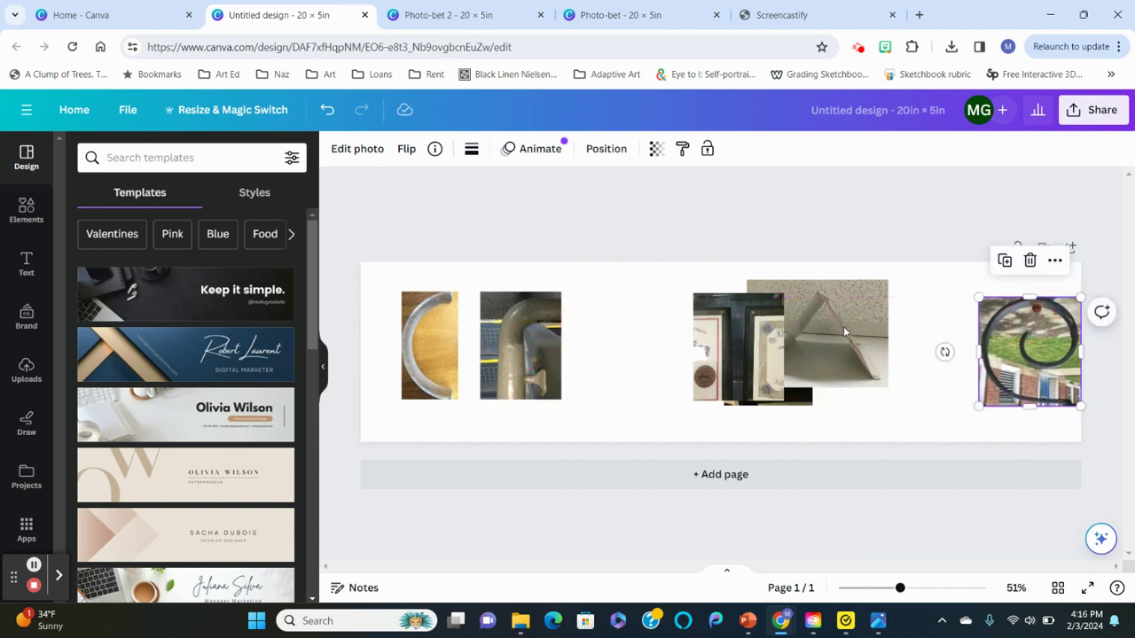
{"action": "left_click_drag", "start_coordinate": [843, 332], "coordinate": [909, 344]}
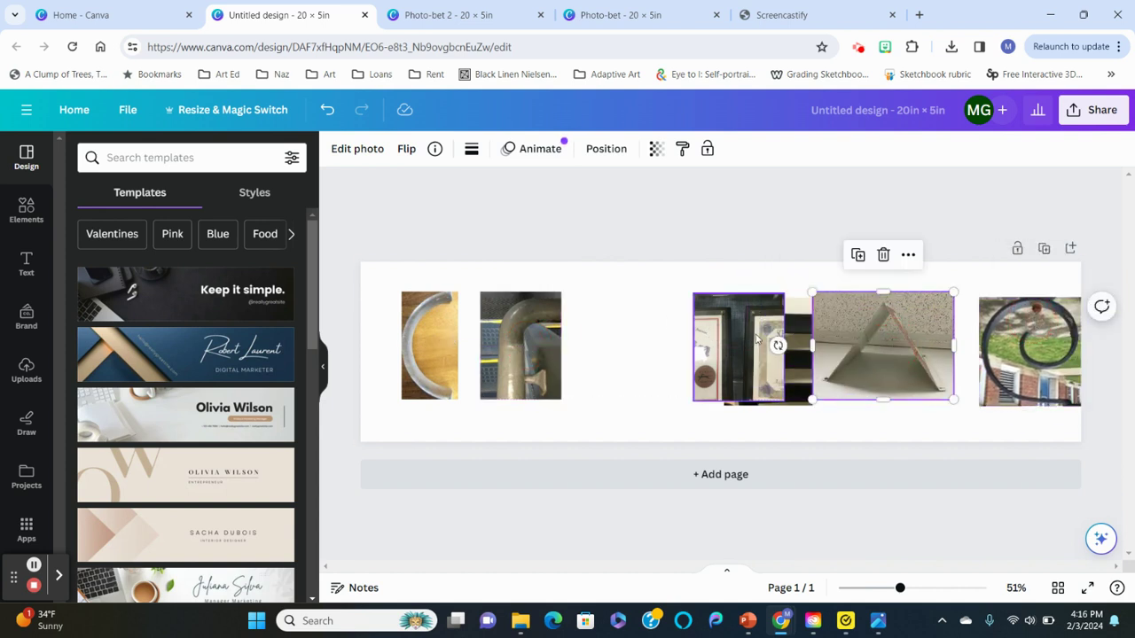
{"action": "left_click_drag", "start_coordinate": [755, 337], "coordinate": [635, 338]}
{"action": "left_click_drag", "start_coordinate": [867, 328], "coordinate": [742, 328]}
{"action": "left_click_drag", "start_coordinate": [931, 335], "coordinate": [847, 342]}
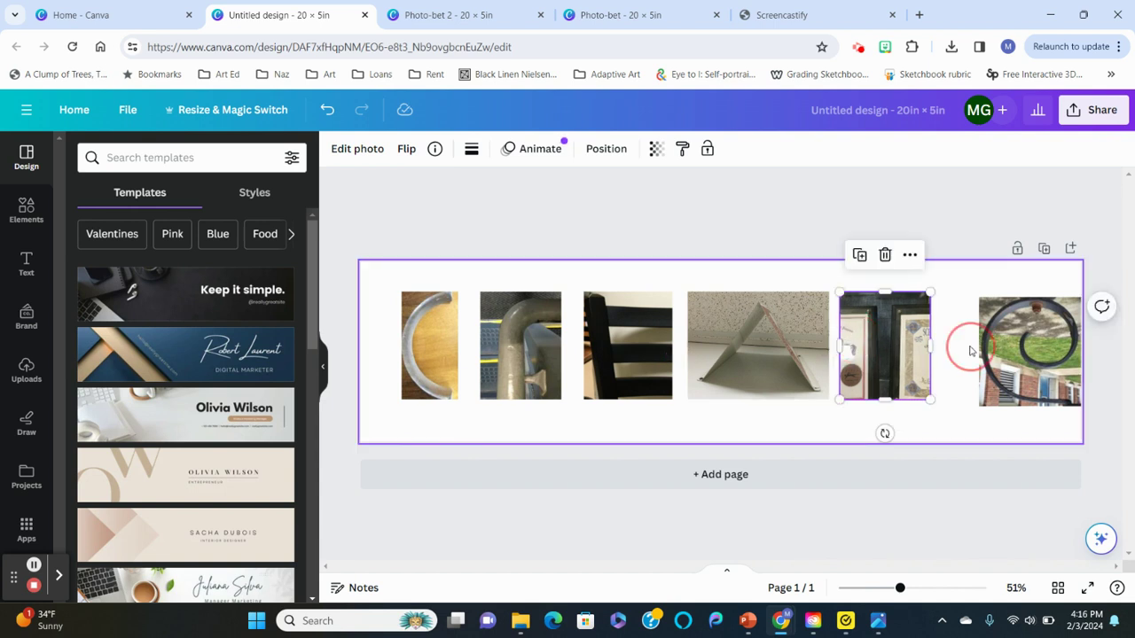
{"action": "left_click_drag", "start_coordinate": [1019, 359], "coordinate": [979, 352]}
{"action": "left_click", "coordinate": [1106, 266]}
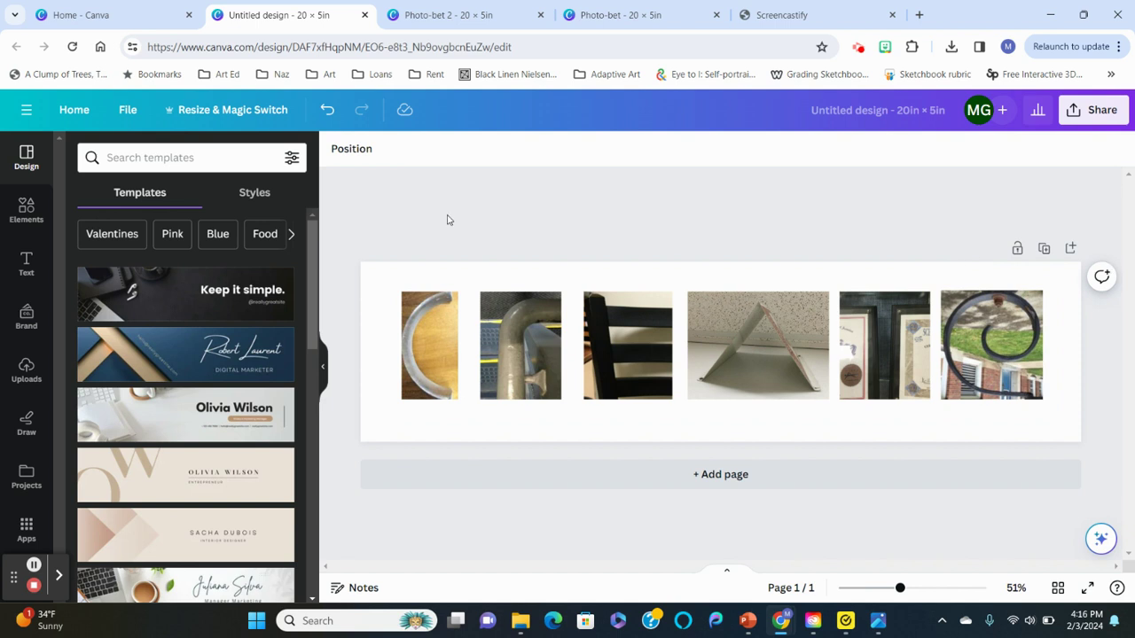
{"action": "left_click_drag", "start_coordinate": [397, 222], "coordinate": [1071, 373]}
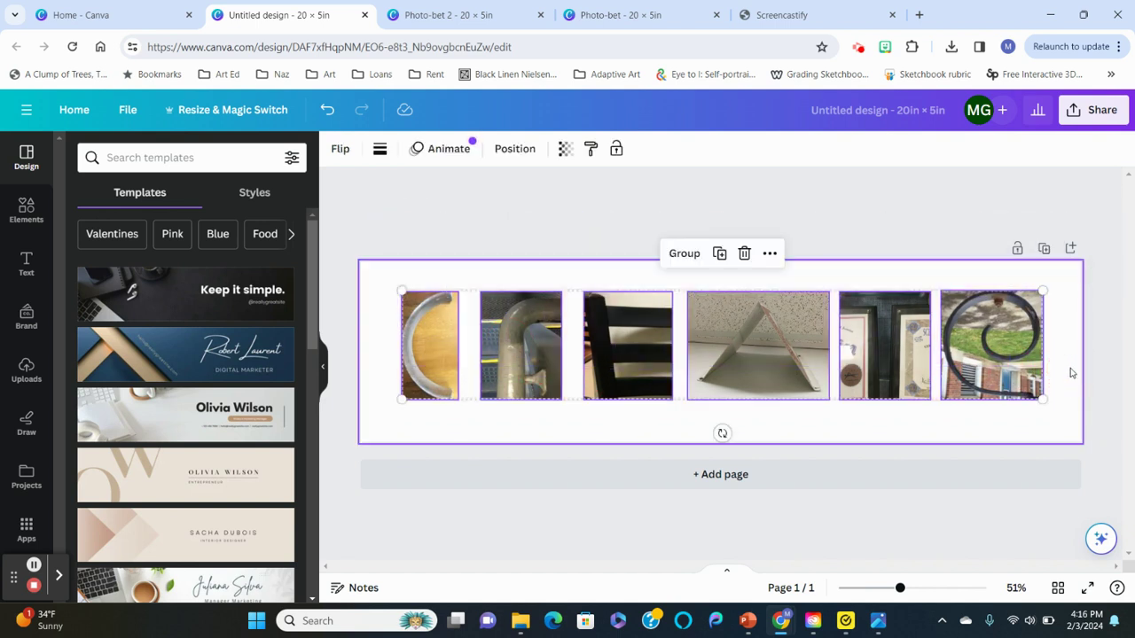
- Select all six photos: handle, pipe, chair, triangle, frame and spiral
{"action": "left_click", "coordinate": [511, 247]}
{"action": "left_click", "coordinate": [426, 326]}
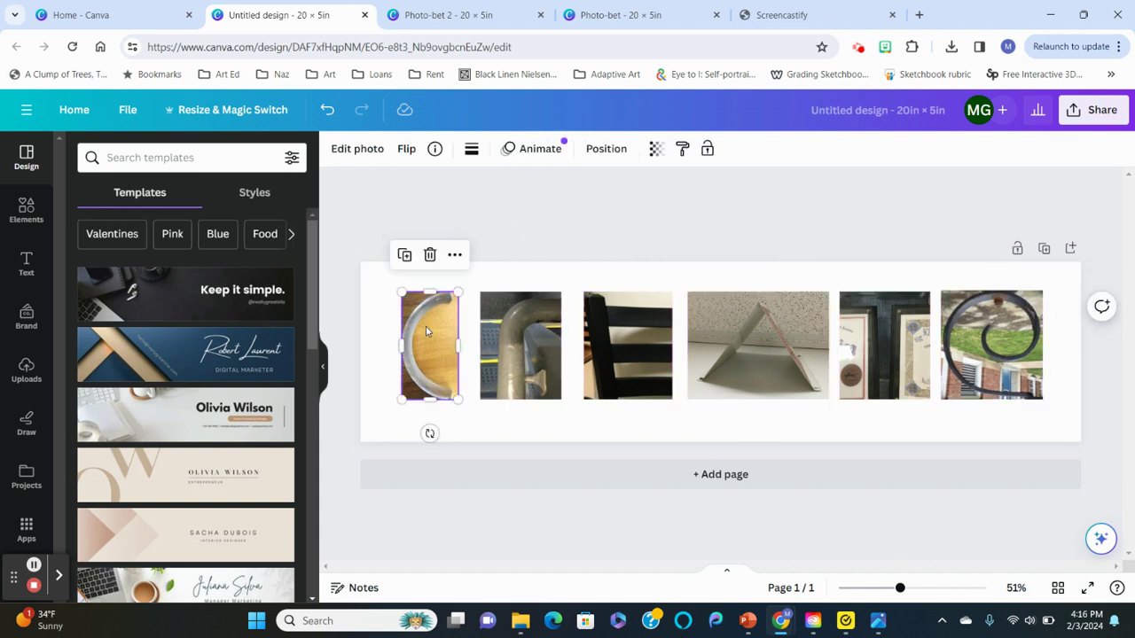
{"action": "left_click", "coordinate": [494, 337], "text": "shift"}
{"action": "left_click", "coordinate": [627, 337], "text": "shift"}
{"action": "left_click", "coordinate": [743, 337], "text": "shift"}
{"action": "left_click", "coordinate": [904, 341], "text": "shift"}
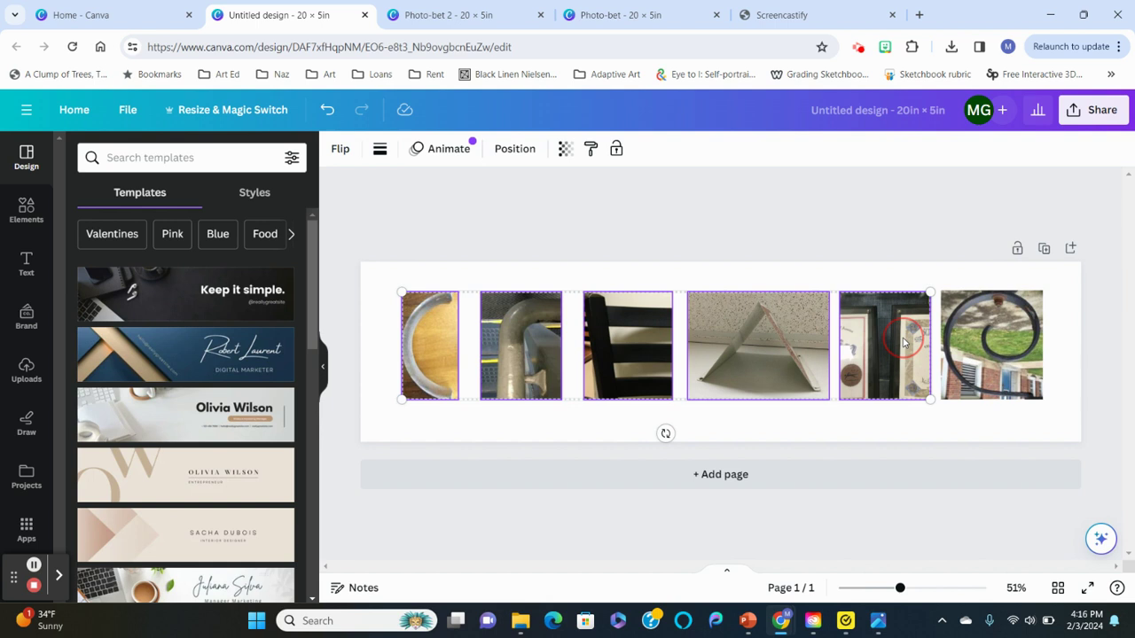
{"action": "left_click", "coordinate": [988, 349], "text": "shift"}
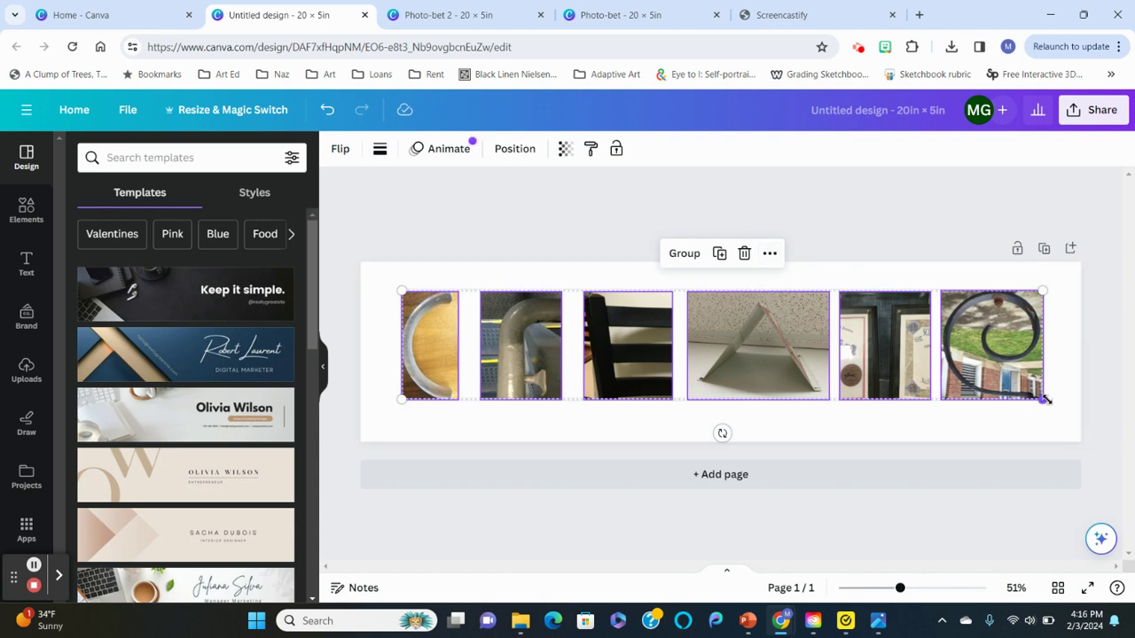
- Scale the six photos together to 18.5 in wide and move the row back inside the page
{"action": "left_click_drag", "start_coordinate": [1046, 400], "coordinate": [1101, 414]}
{"action": "left_click_drag", "start_coordinate": [1024, 330], "coordinate": [992, 320]}
{"action": "left_click", "coordinate": [841, 216]}
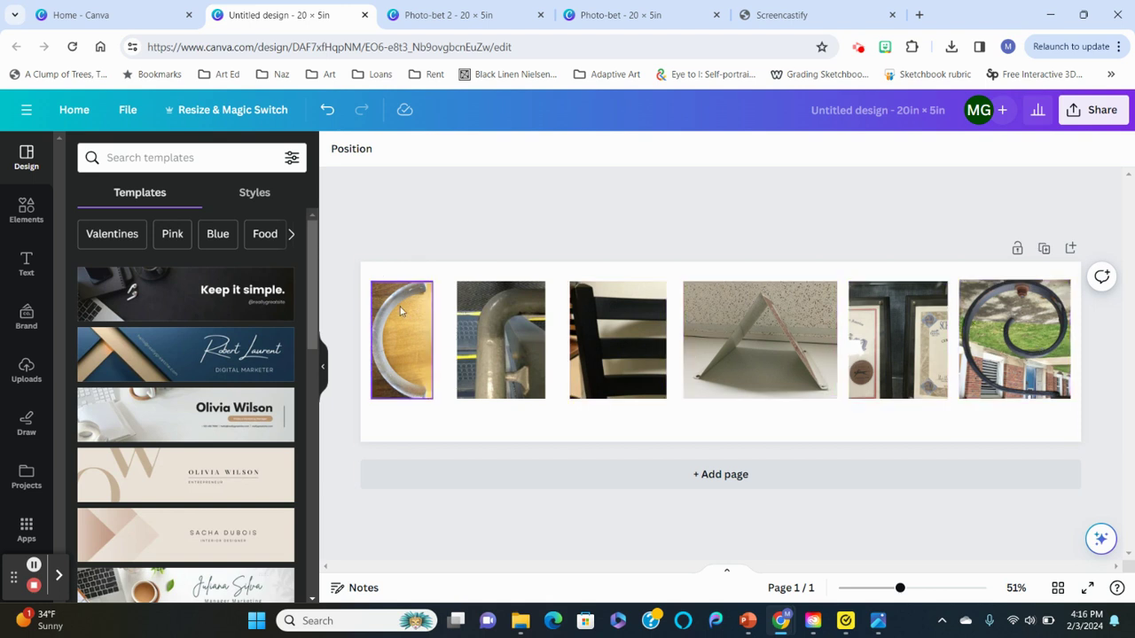
{"action": "left_click_drag", "start_coordinate": [356, 248], "coordinate": [1085, 367]}
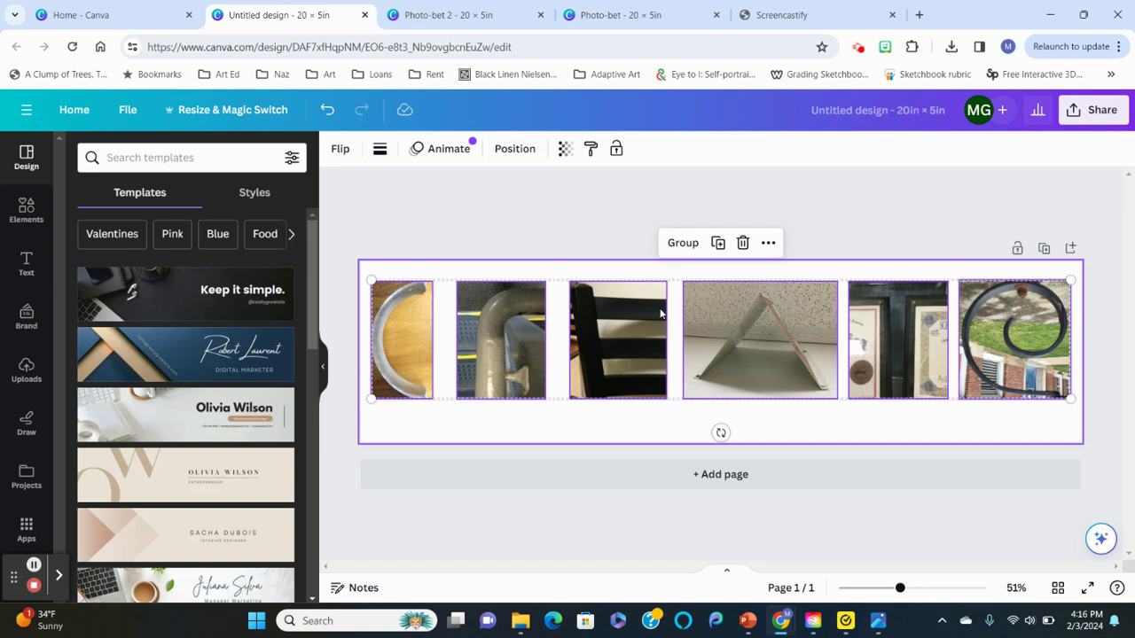
- Align the six photos on their middles and move the row to the page's vertical centre
{"action": "left_click", "coordinate": [512, 149]}
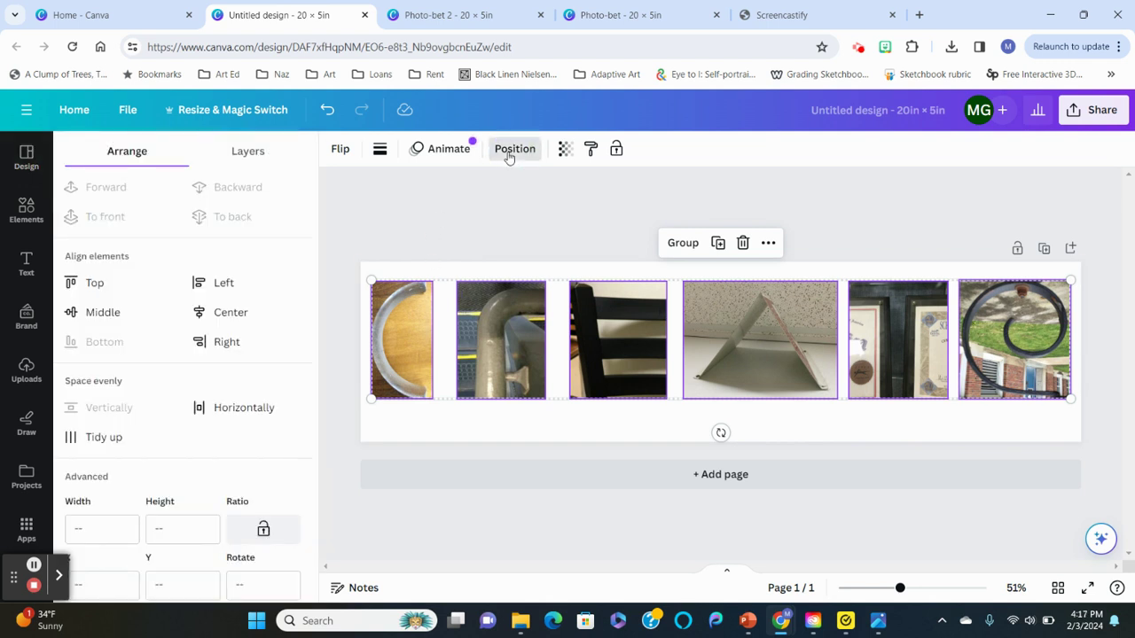
{"action": "left_click", "coordinate": [100, 319]}
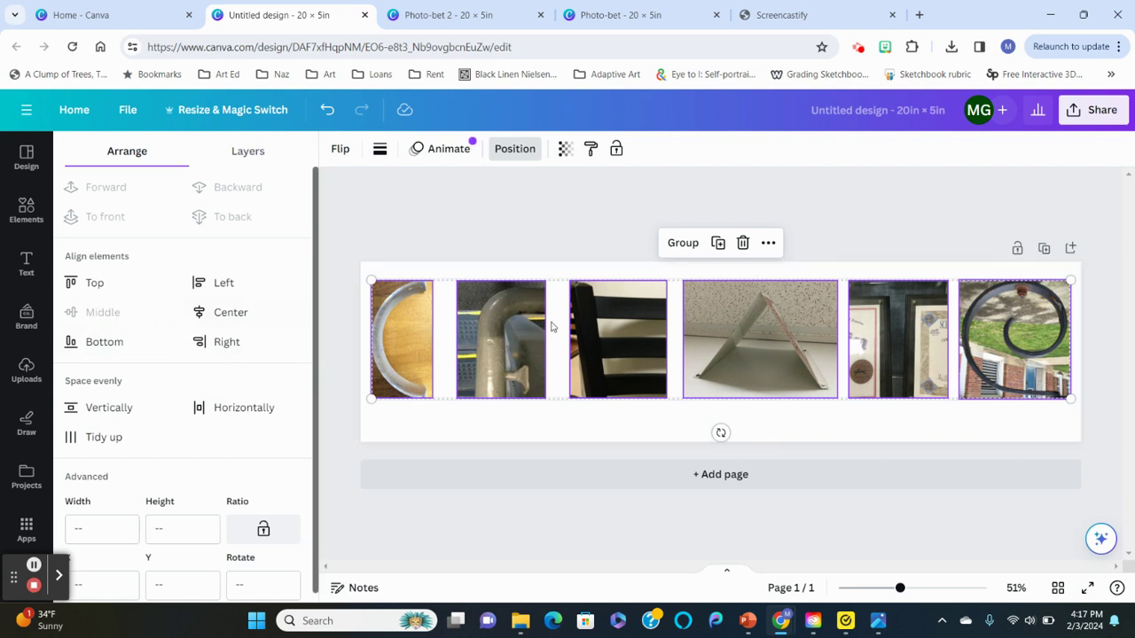
{"action": "left_click_drag", "start_coordinate": [742, 352], "coordinate": [744, 356]}
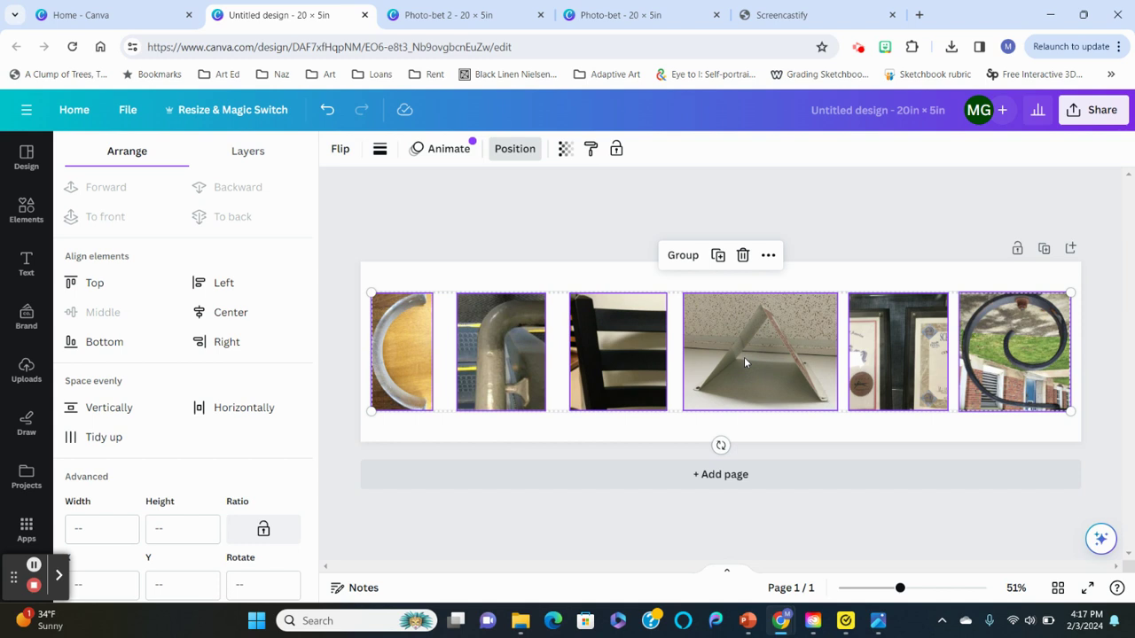
{"action": "left_click", "coordinate": [576, 243]}
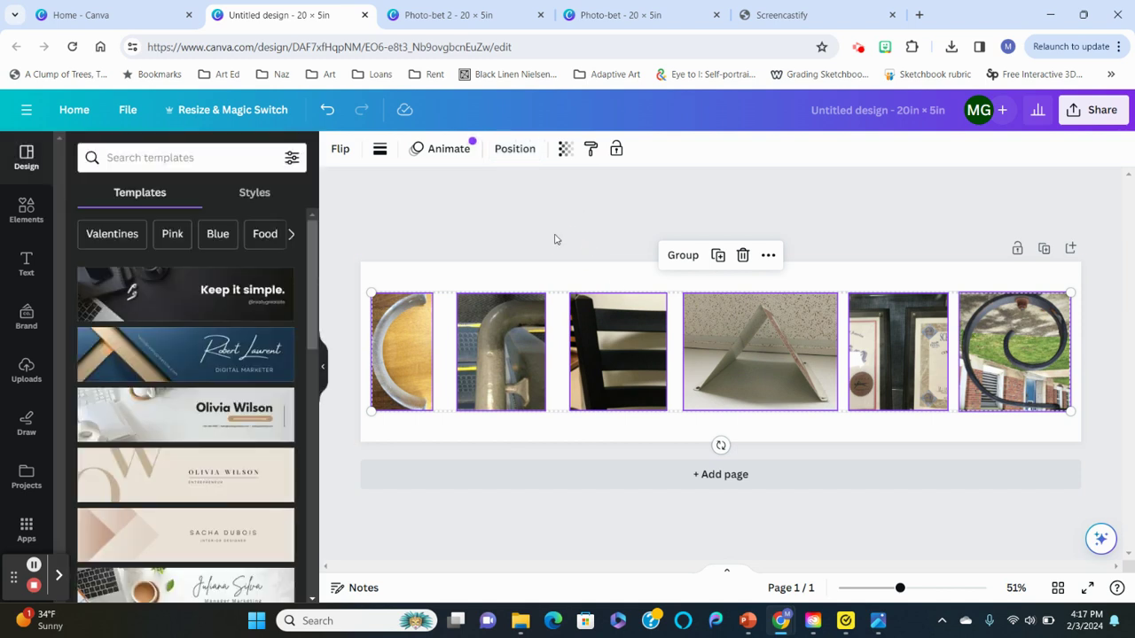
{"action": "left_click", "coordinate": [538, 238]}
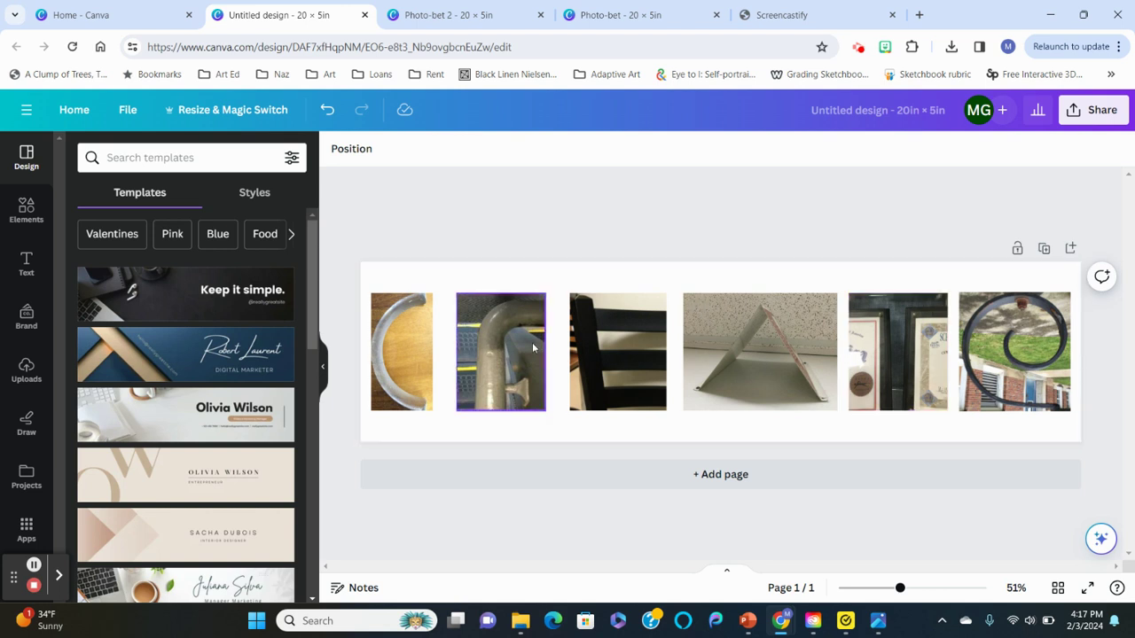
- Nudge the first photo right, then space all six photos evenly horizontally
{"action": "left_click", "coordinate": [415, 347]}
{"action": "left_click_drag", "start_coordinate": [415, 348], "coordinate": [428, 349]}
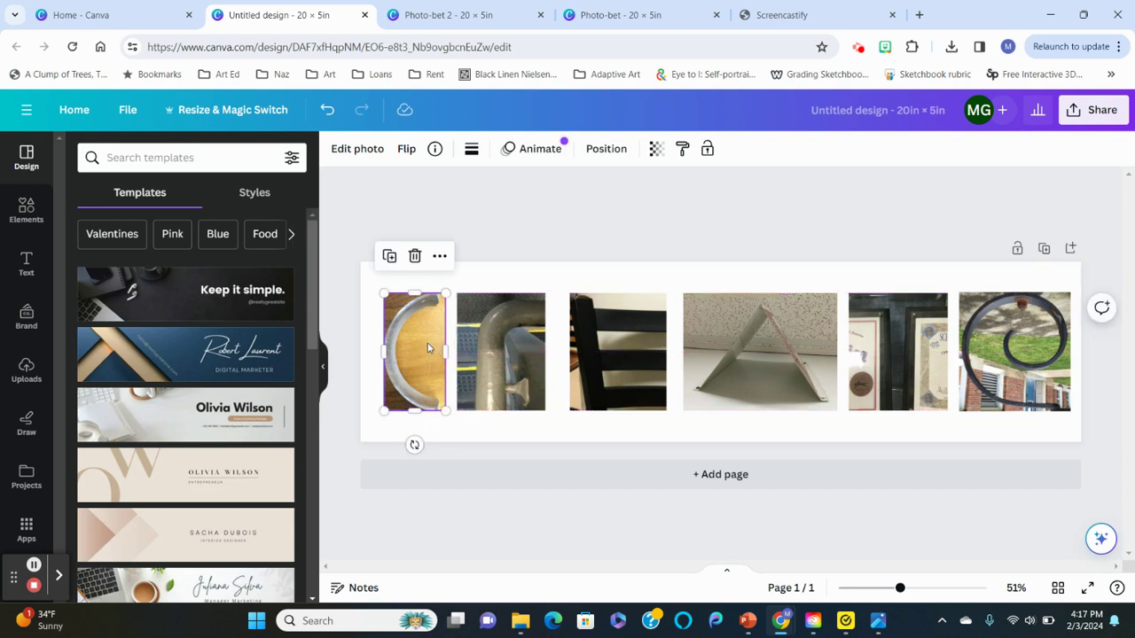
{"action": "left_click", "coordinate": [470, 233]}
{"action": "left_click_drag", "start_coordinate": [387, 245], "coordinate": [1068, 383]}
{"action": "left_click", "coordinate": [514, 148]}
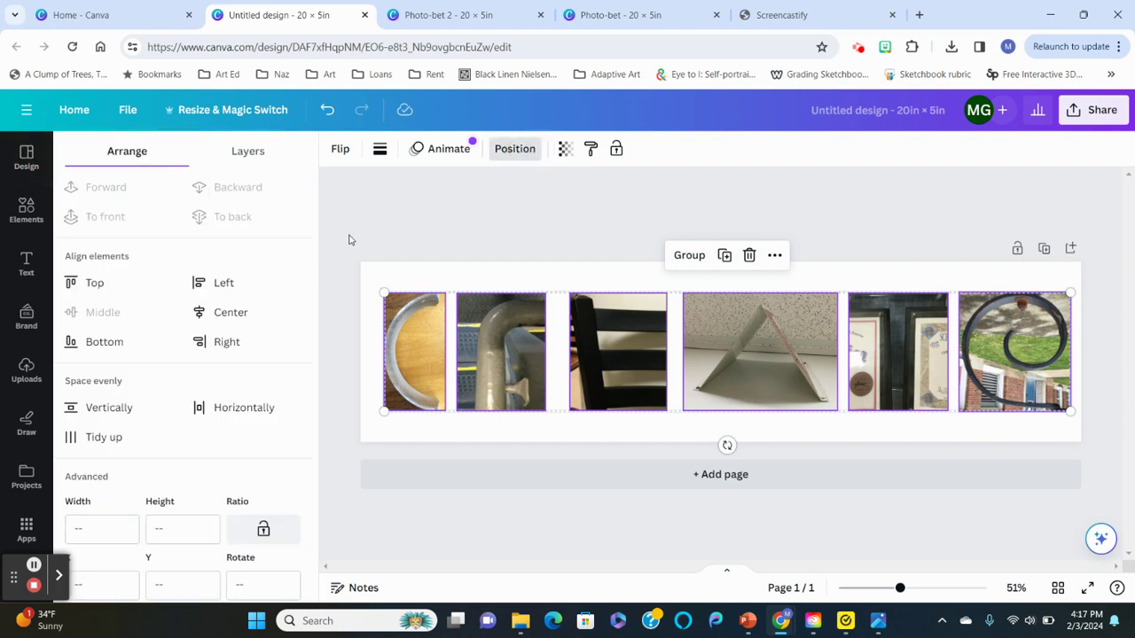
{"action": "left_click", "coordinate": [104, 437]}
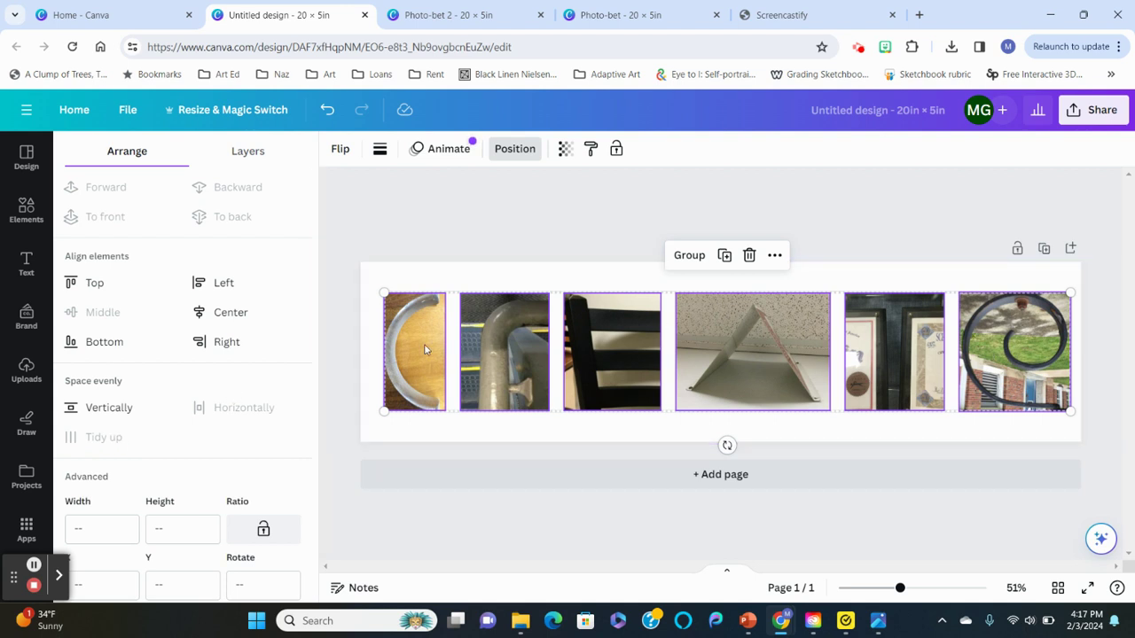
{"action": "key", "text": "Escape"}
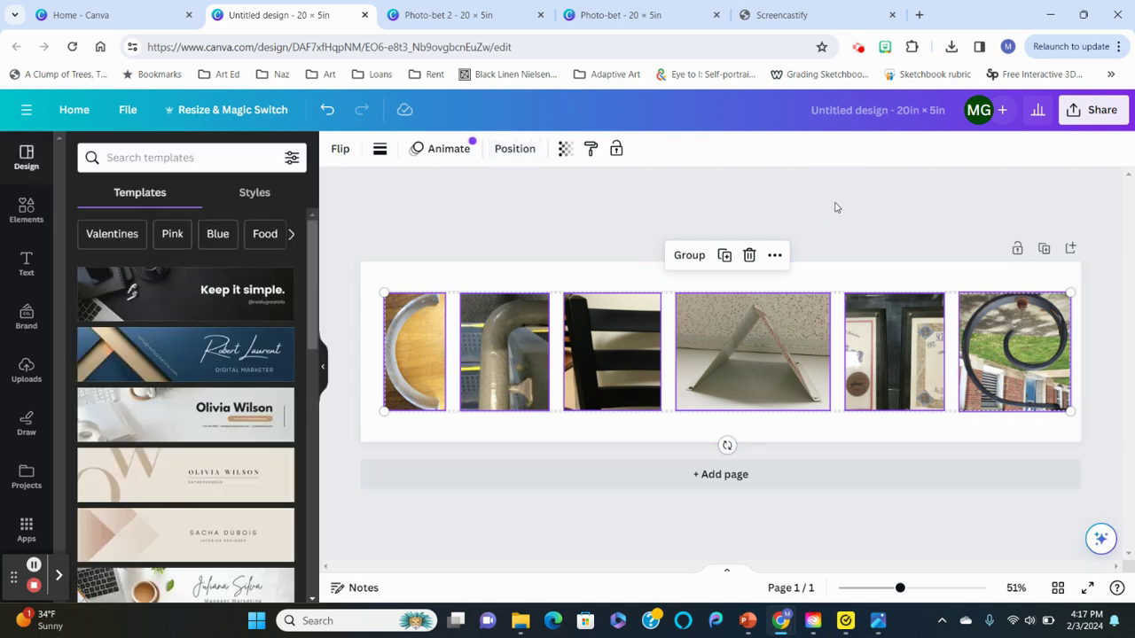
- Shift the whole six-photo row slightly left
{"action": "left_click", "coordinate": [841, 223]}
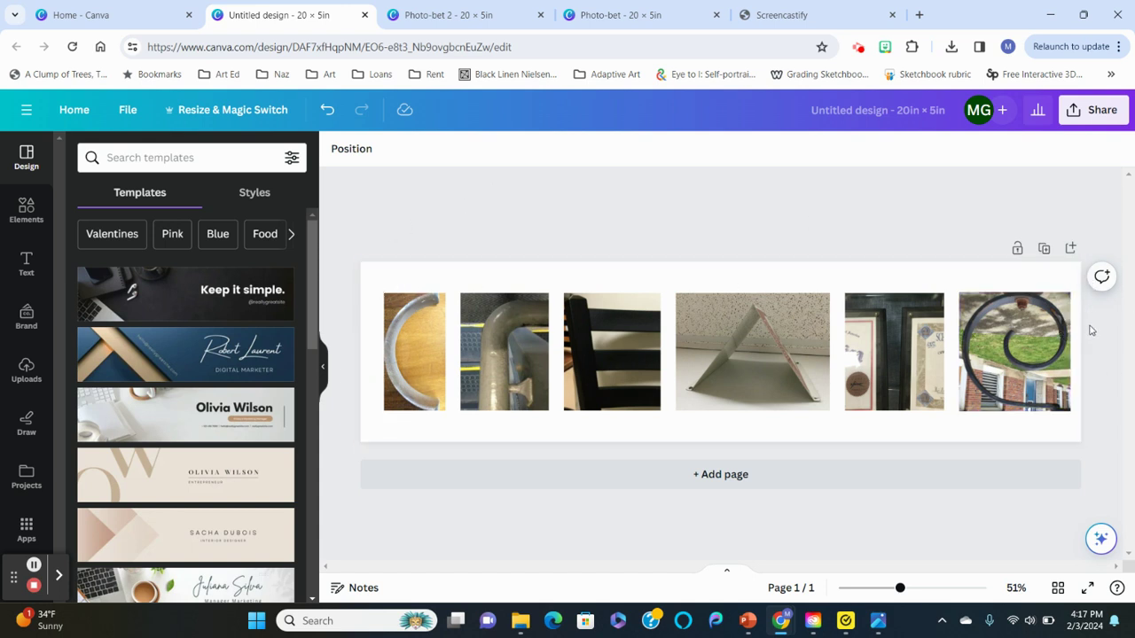
{"action": "left_click_drag", "start_coordinate": [1096, 338], "coordinate": [415, 358]}
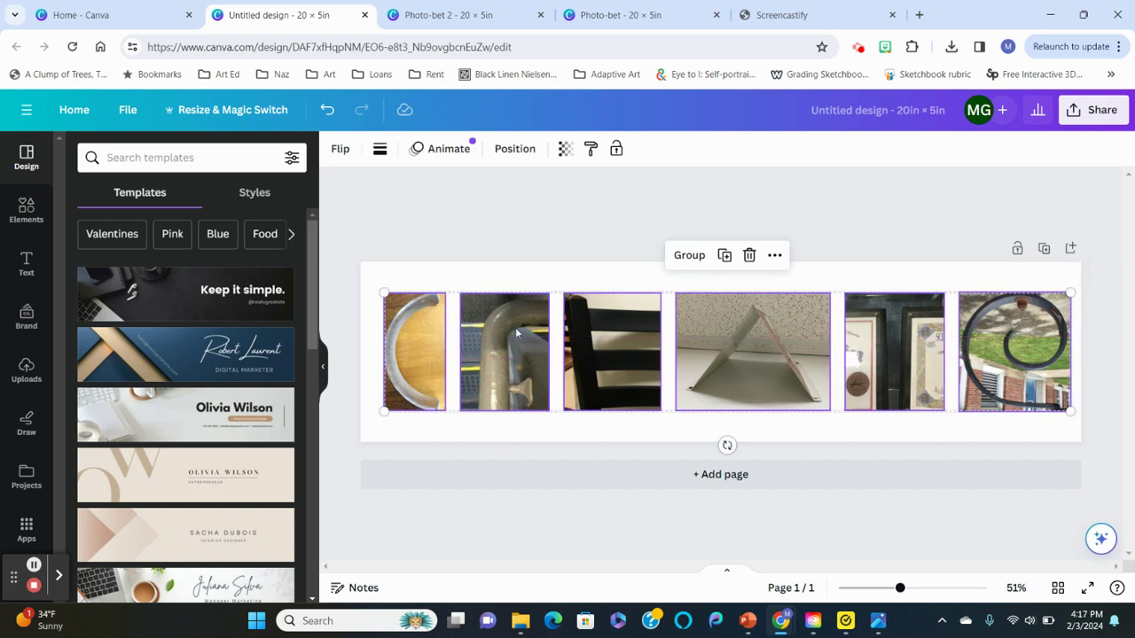
{"action": "mouse_move", "coordinate": [638, 323]}
{"action": "left_mouse_down"}
{"action": "mouse_move", "coordinate": [624, 316]}
{"action": "mouse_move", "coordinate": [632, 320]}
{"action": "left_mouse_up"}
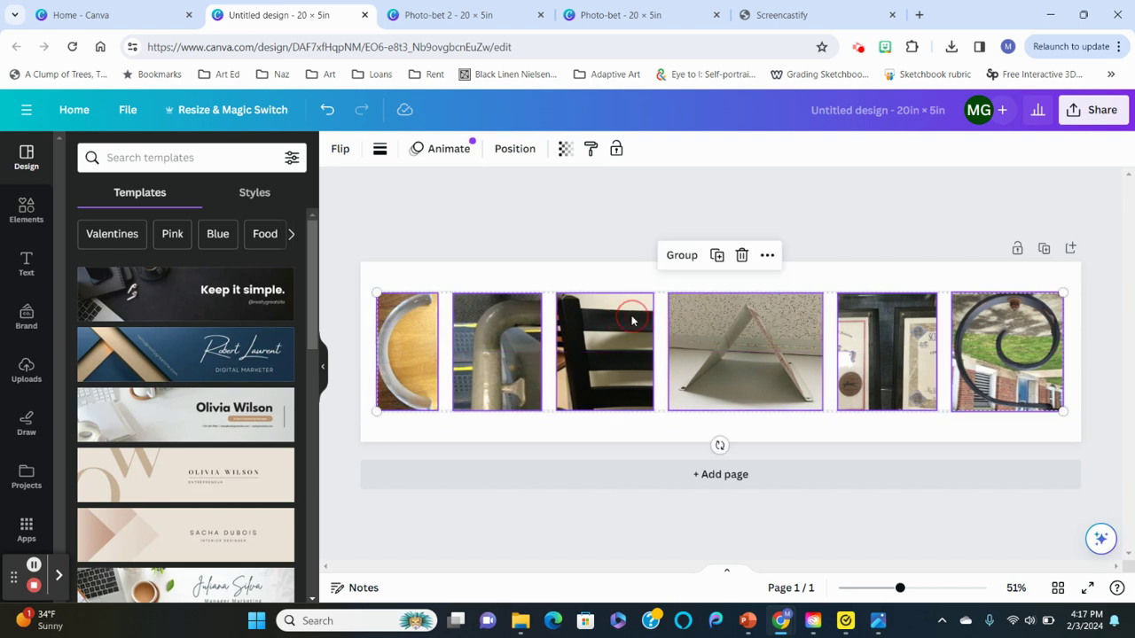
{"action": "left_click", "coordinate": [598, 242]}
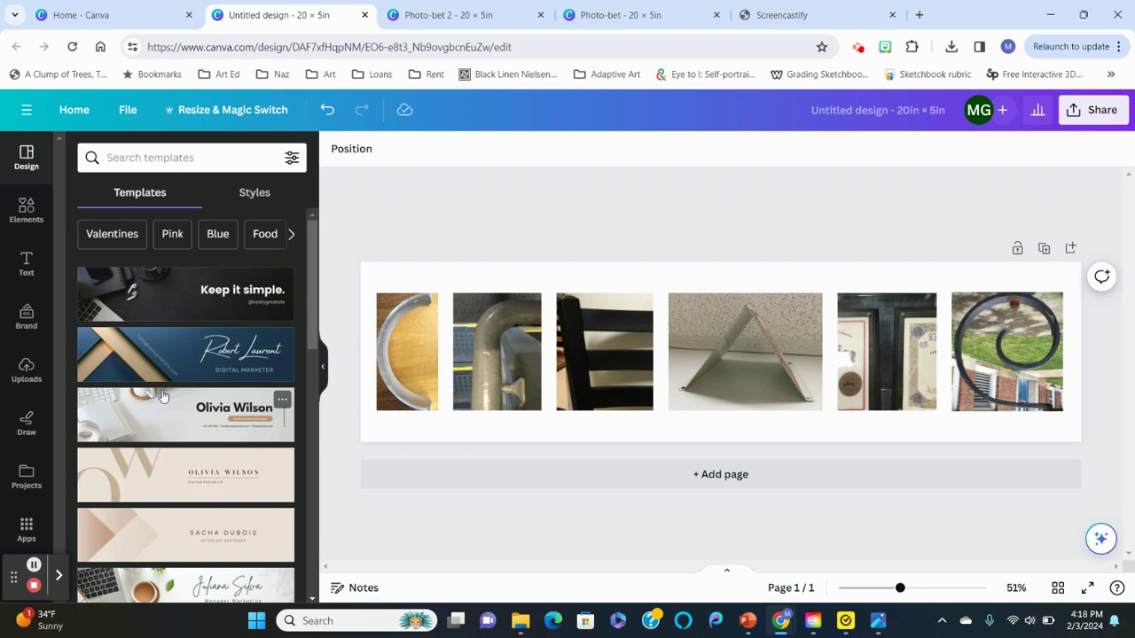
- Move the pipe photo slightly left toward the first photo
{"action": "left_click", "coordinate": [467, 365]}
{"action": "mouse_move", "coordinate": [468, 366]}
{"action": "left_mouse_down"}
{"action": "mouse_move", "coordinate": [454, 366]}
{"action": "mouse_move", "coordinate": [465, 368]}
{"action": "left_mouse_up"}
{"action": "left_click", "coordinate": [616, 247]}
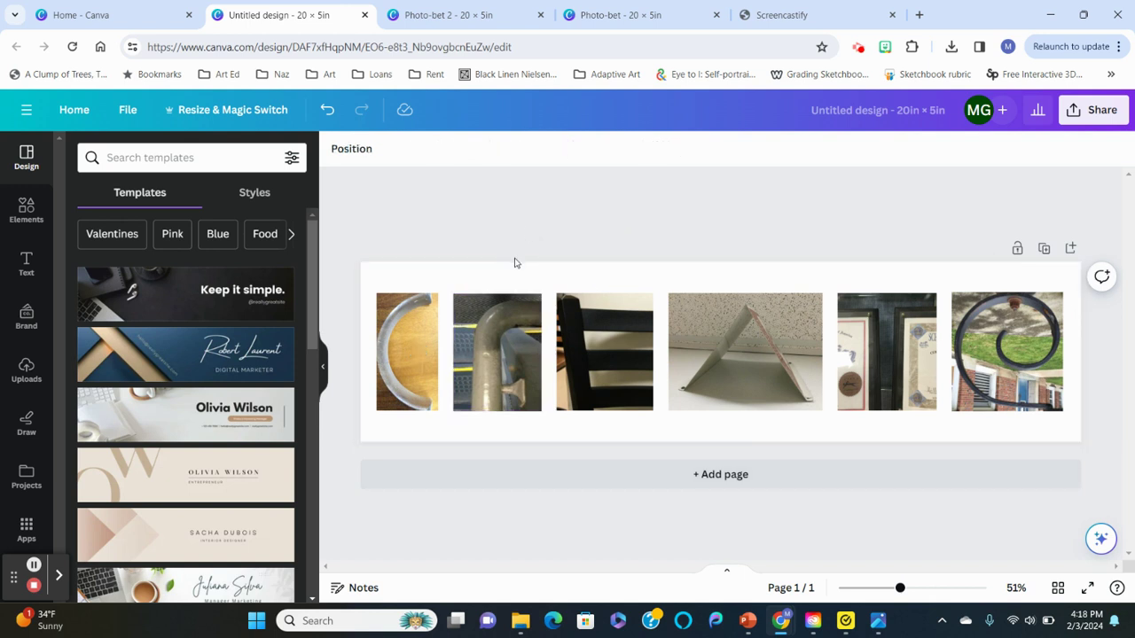
{"action": "left_click", "coordinate": [397, 332]}
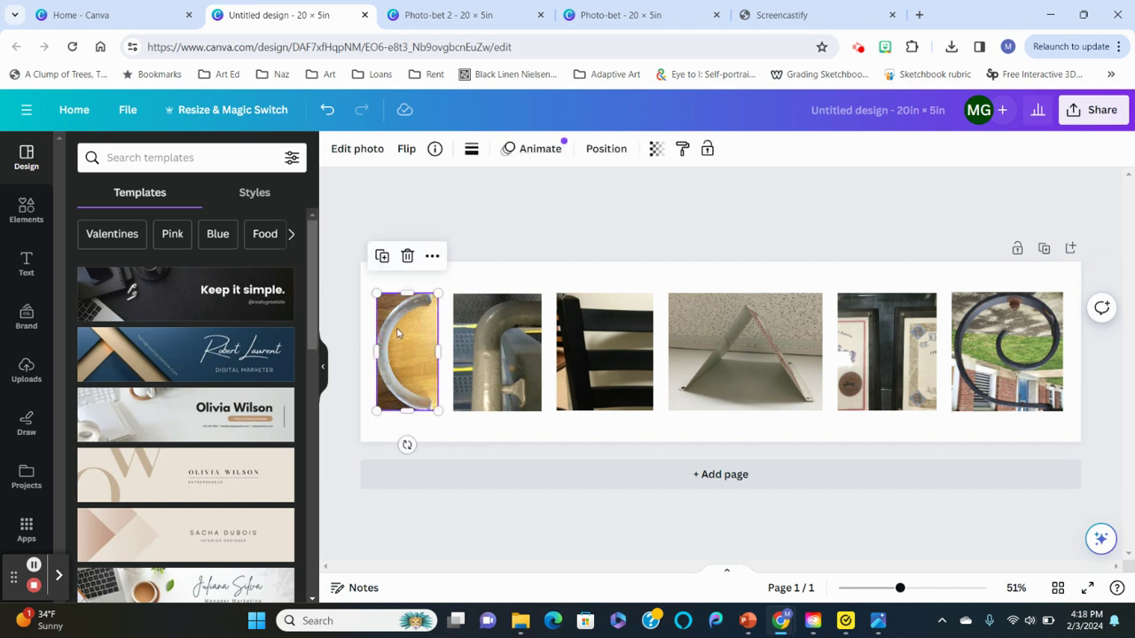
{"action": "left_click", "coordinate": [372, 158]}
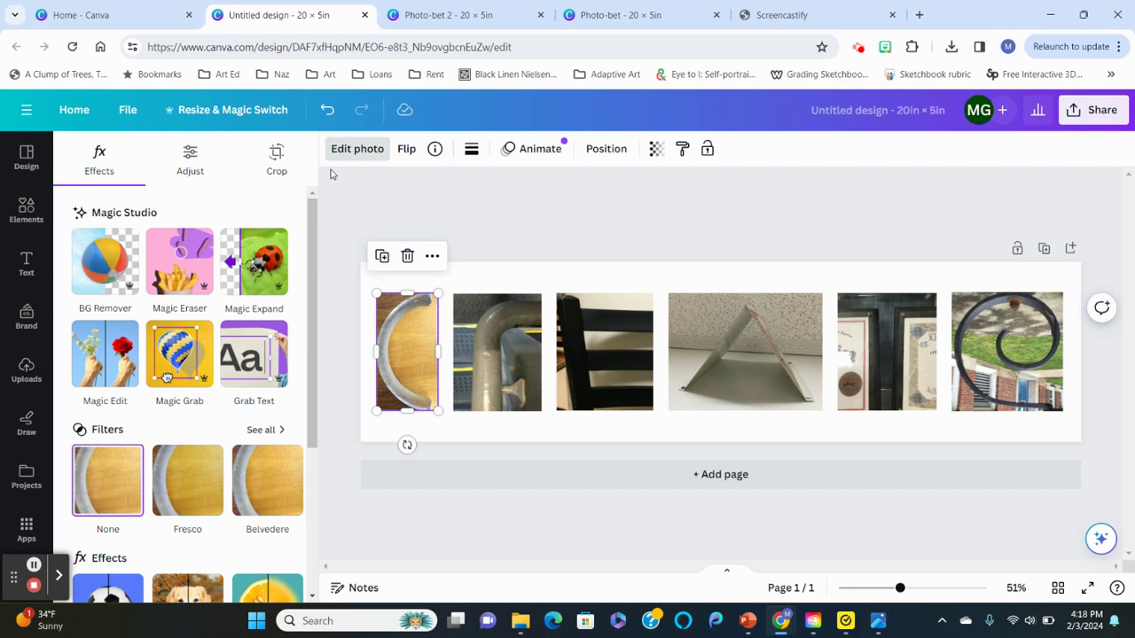
{"action": "left_click", "coordinate": [210, 172]}
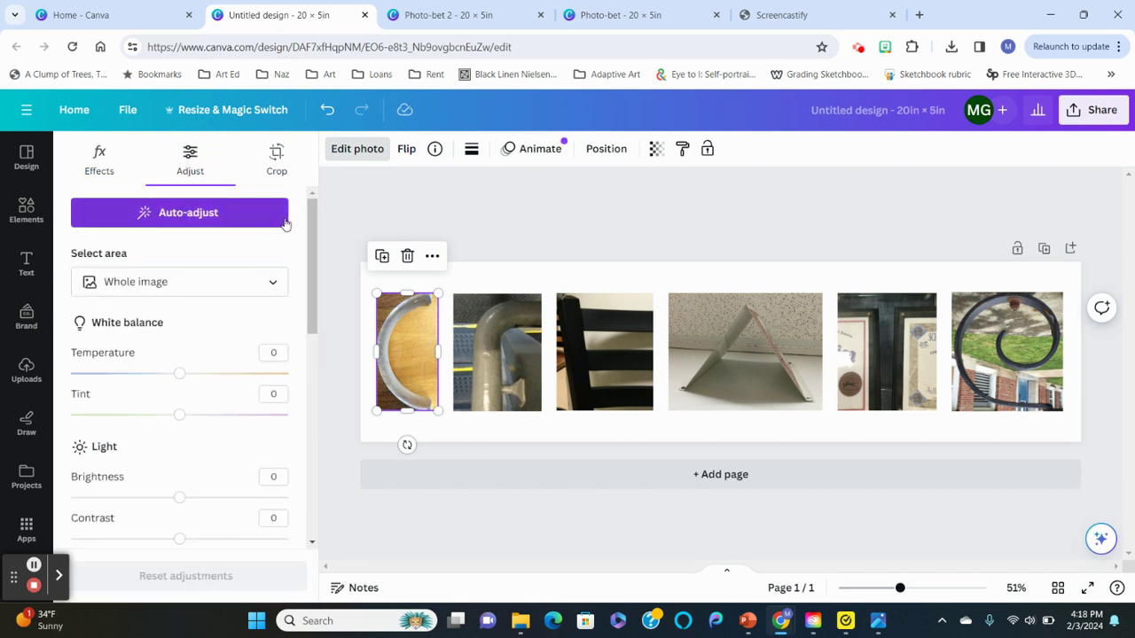
{"action": "scroll", "coordinate": [314, 222], "scroll_direction": "down", "scroll_amount": 5}
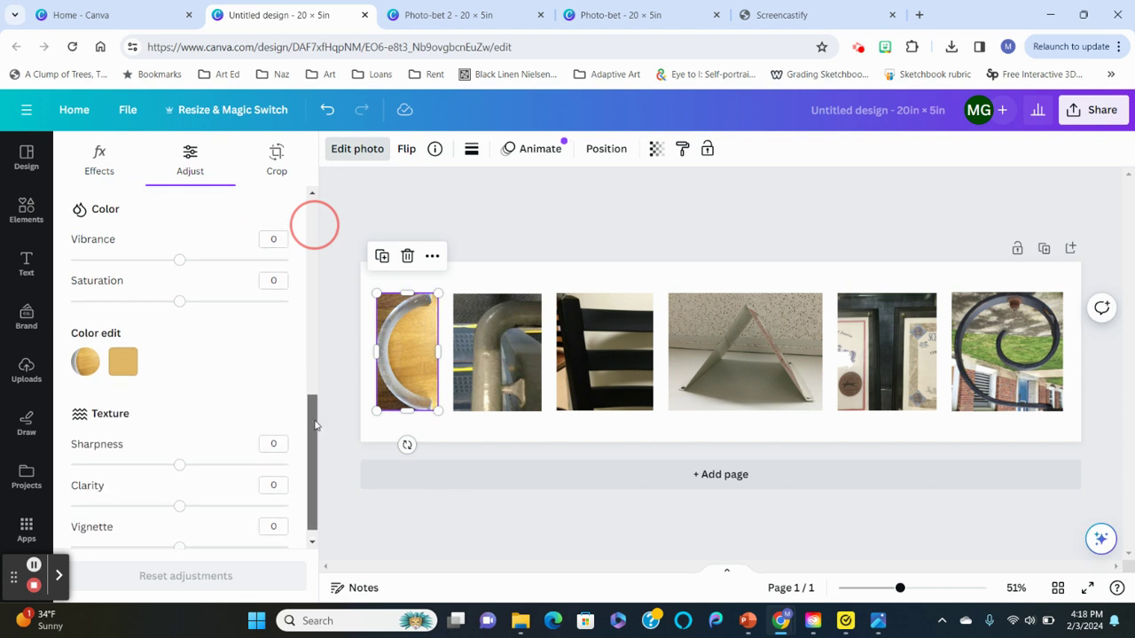
{"action": "left_click_drag", "start_coordinate": [181, 303], "coordinate": [38, 304]}
{"action": "left_click", "coordinate": [26, 158]}
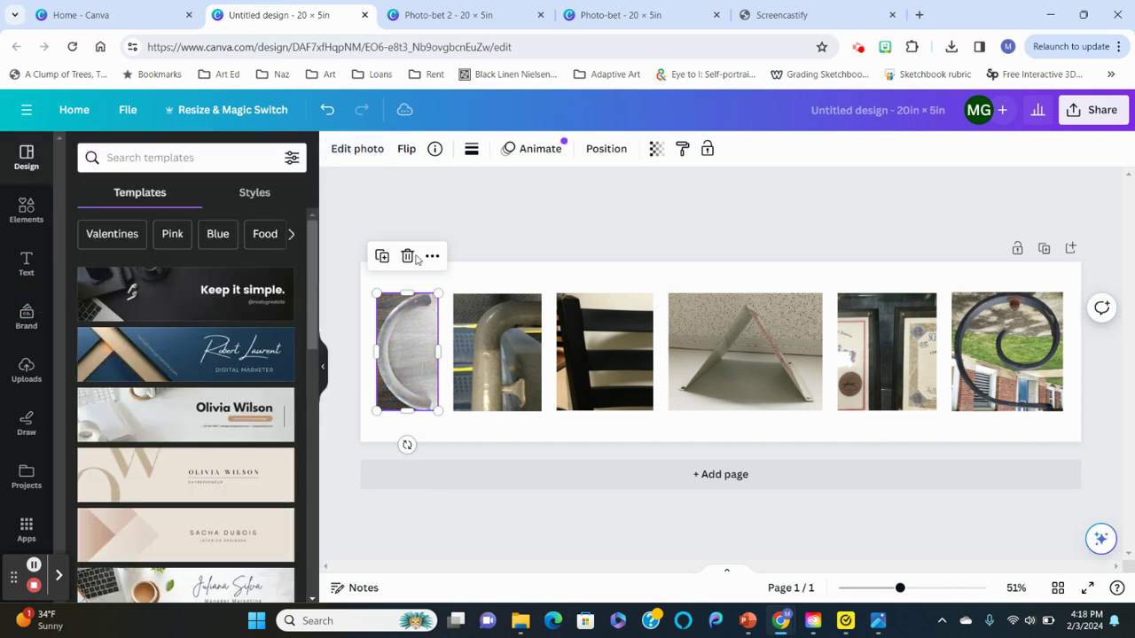
{"action": "left_click", "coordinate": [519, 213]}
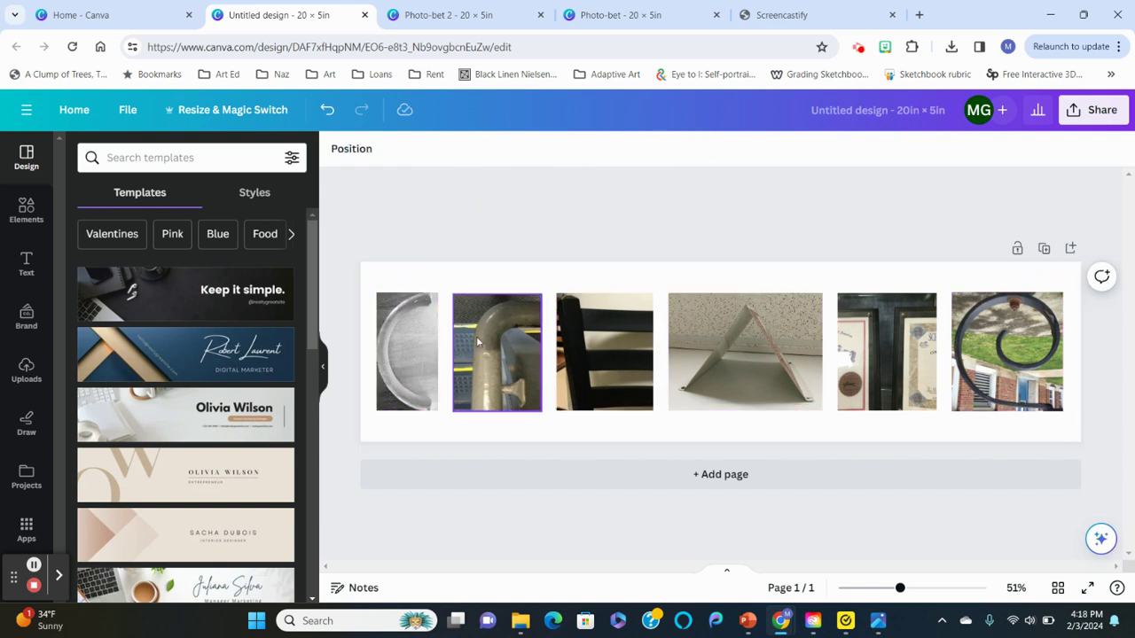
{"action": "left_click", "coordinate": [422, 336]}
{"action": "left_click", "coordinate": [354, 148]}
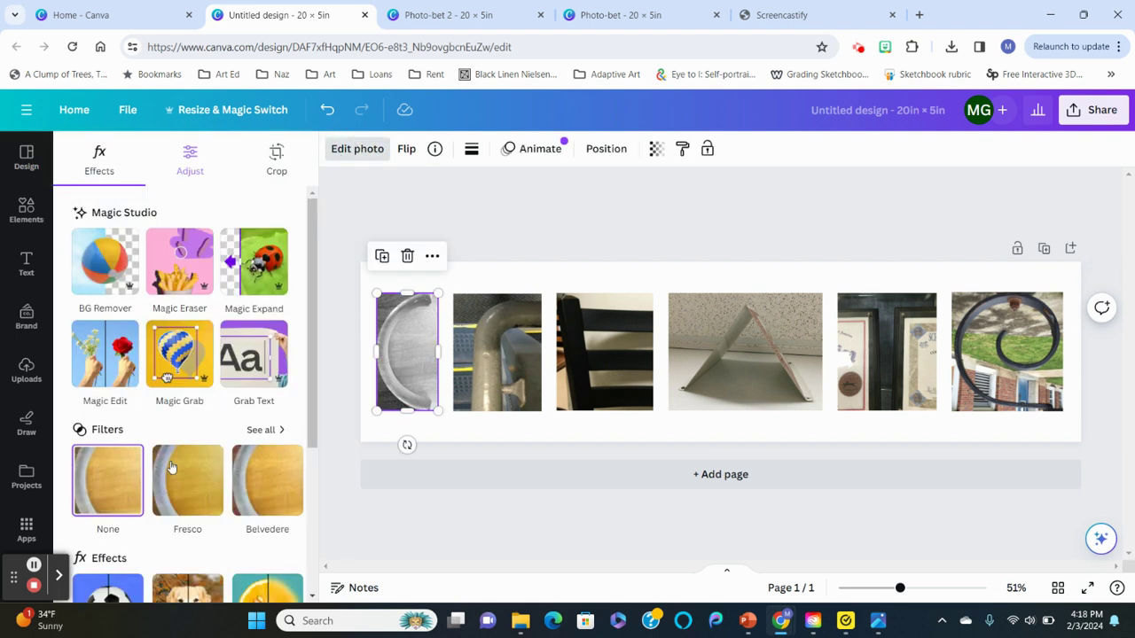
{"action": "left_click", "coordinate": [203, 168]}
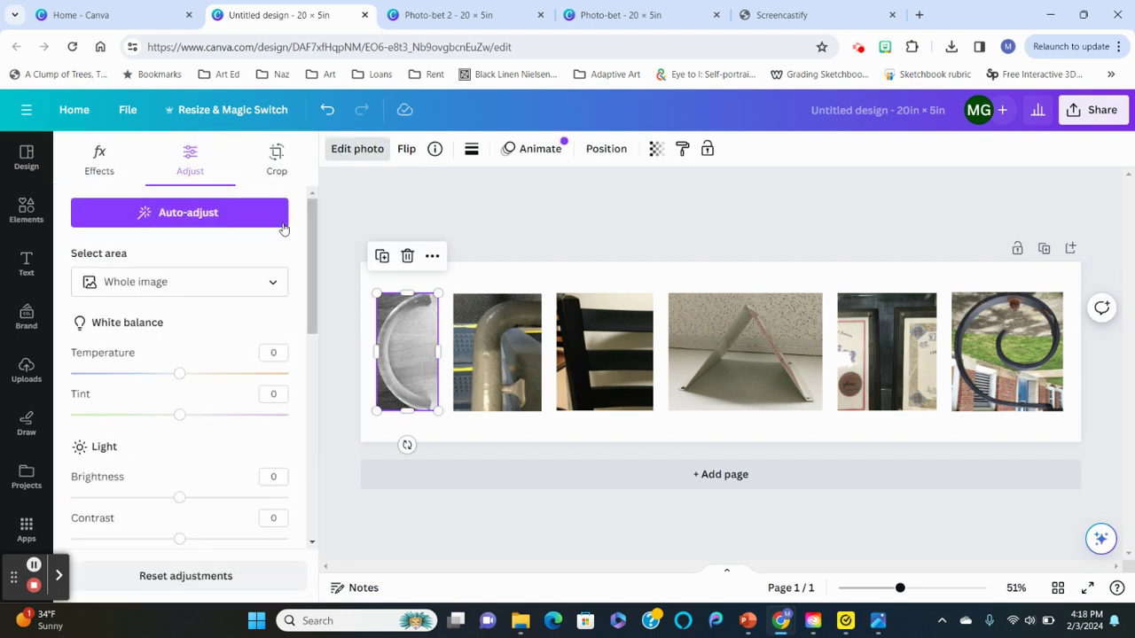
{"action": "left_click", "coordinate": [315, 208]}
{"action": "scroll", "coordinate": [315, 208], "scroll_direction": "down", "scroll_amount": 5}
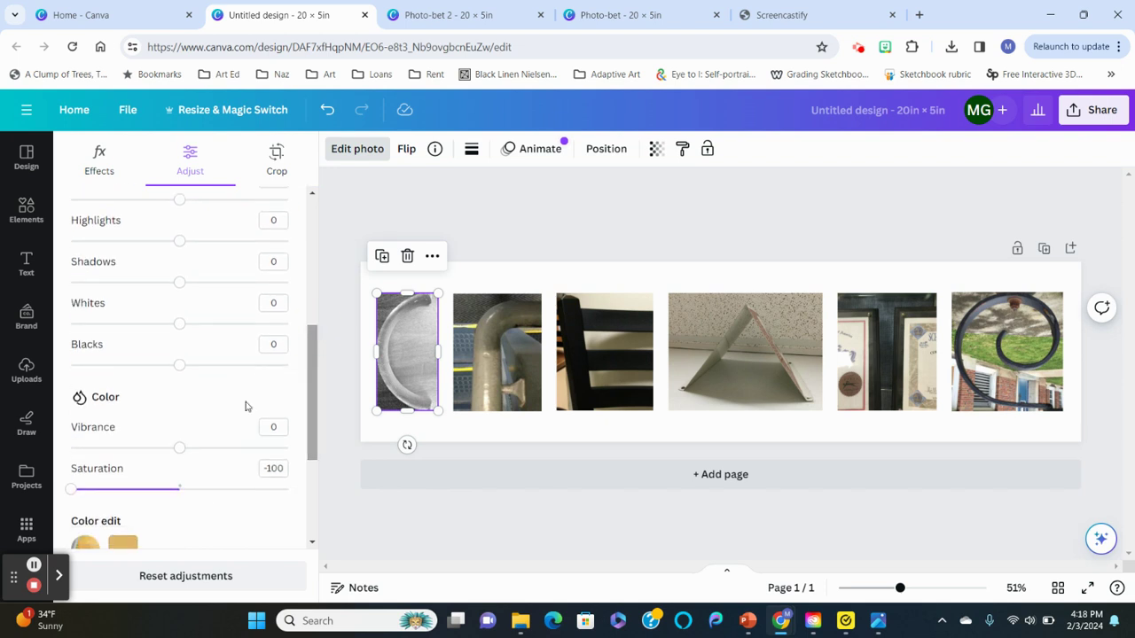
{"action": "left_click", "coordinate": [73, 489]}
{"action": "left_click_drag", "start_coordinate": [75, 494], "coordinate": [180, 499]}
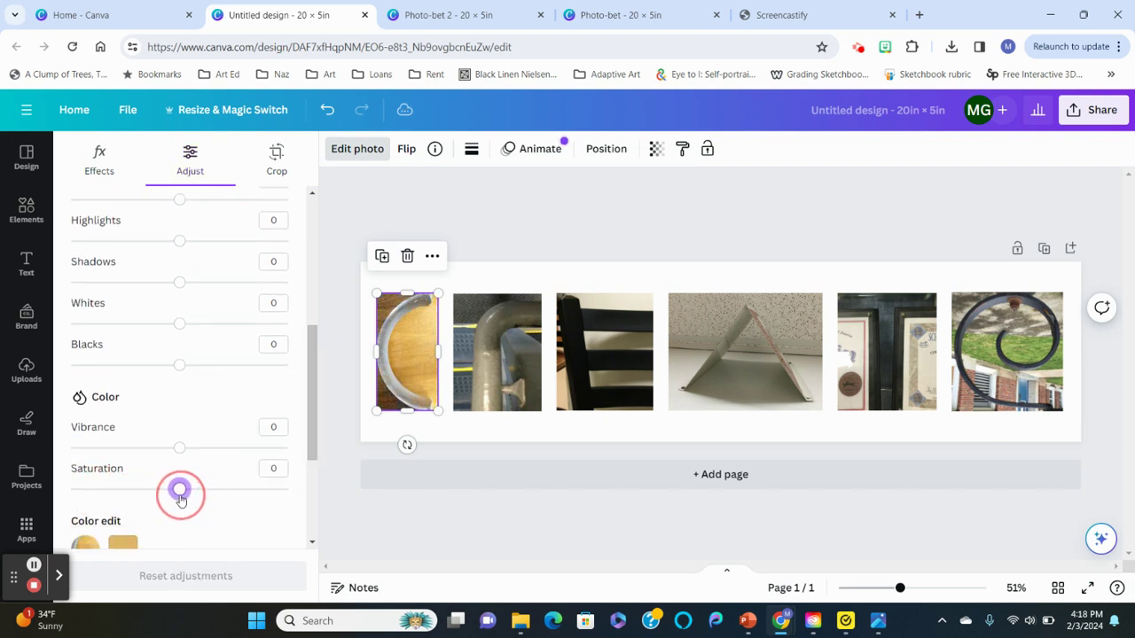
{"action": "left_click", "coordinate": [496, 244]}
{"action": "left_click", "coordinate": [497, 271]}
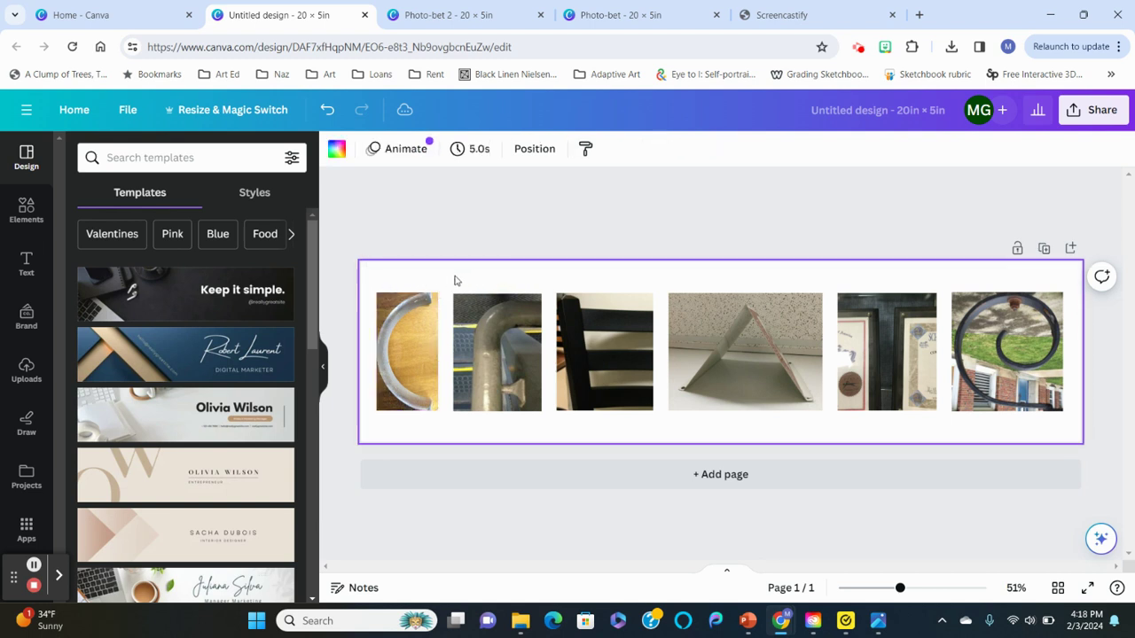
- Browse the background colour choices, then switch to the black-and-white Photo-bet design
{"action": "left_click", "coordinate": [336, 148]}
{"action": "left_click", "coordinate": [314, 245]}
{"action": "left_click_drag", "start_coordinate": [318, 310], "coordinate": [324, 393]}
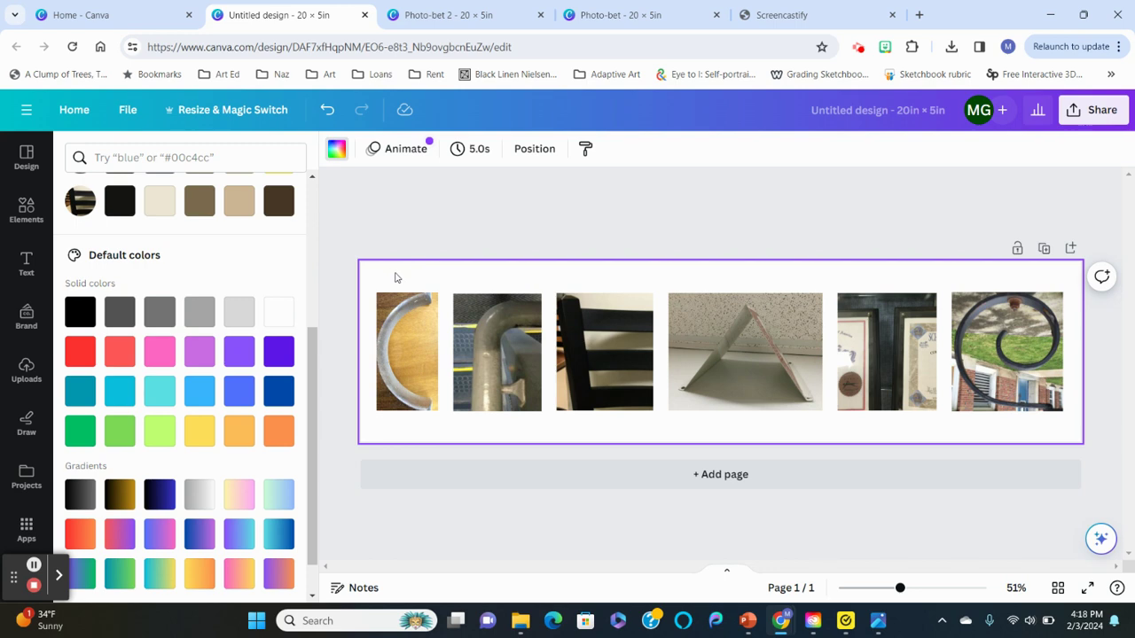
{"action": "left_click", "coordinate": [479, 9]}
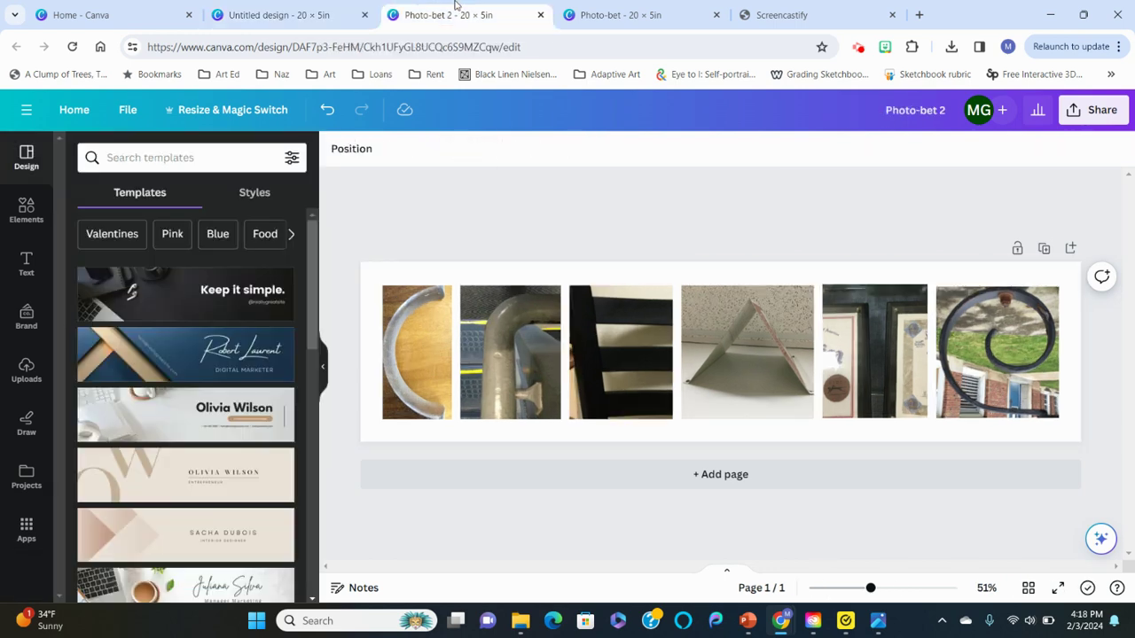
{"action": "left_click", "coordinate": [583, 8]}
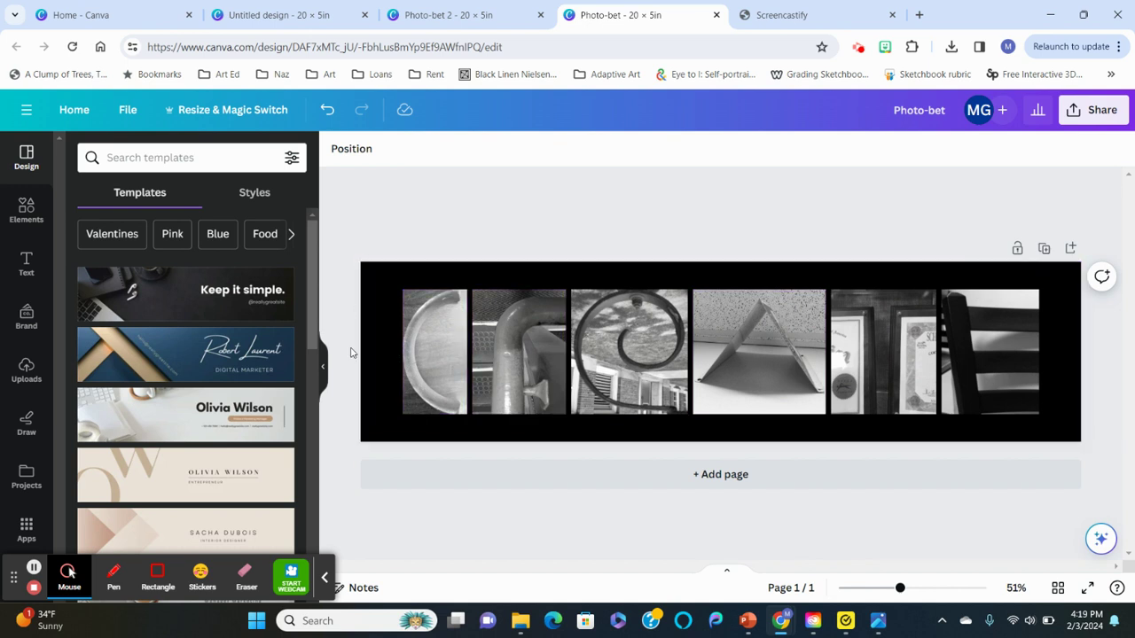
- Try a dark photo colour for the page background, then undo back to black
{"action": "left_click", "coordinate": [372, 302]}
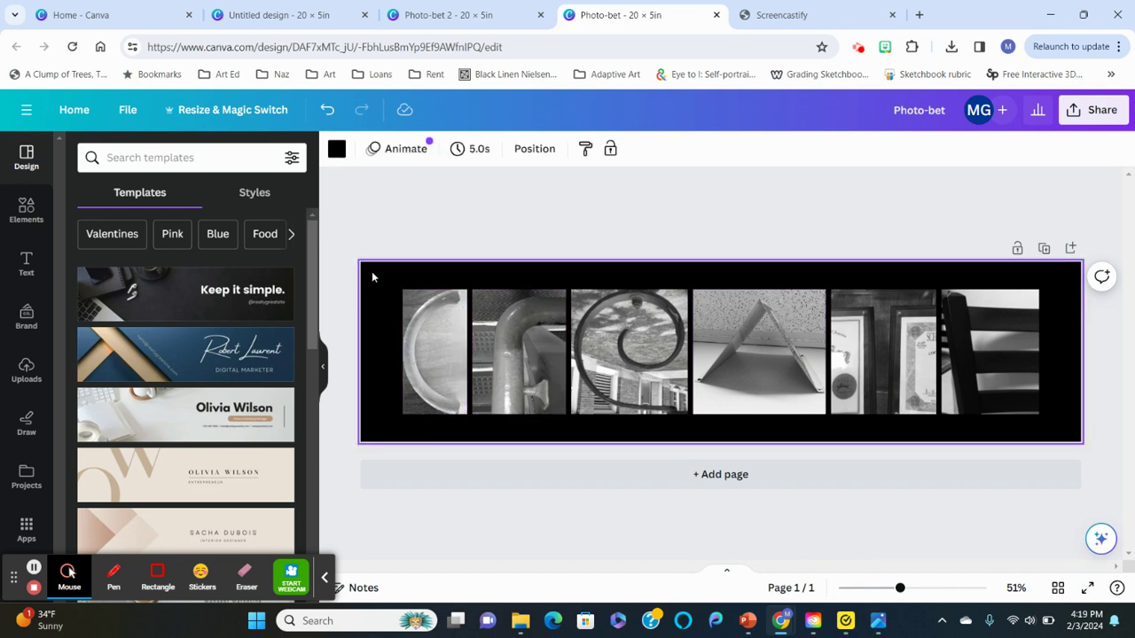
{"action": "left_click", "coordinate": [336, 148]}
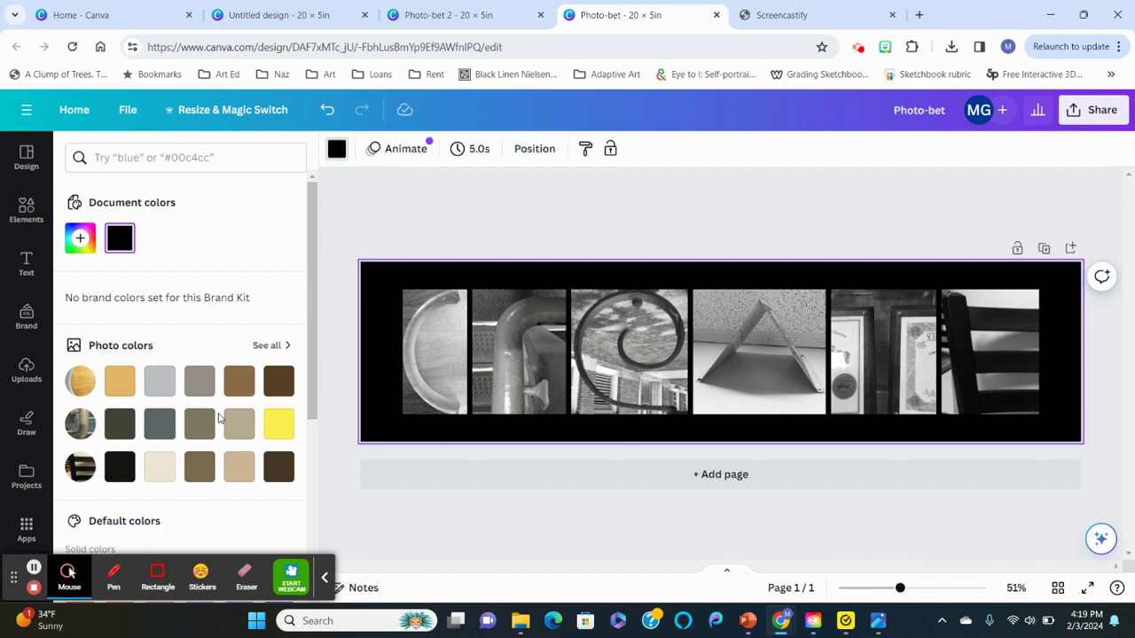
{"action": "left_click", "coordinate": [119, 467]}
{"action": "left_click", "coordinate": [400, 234]}
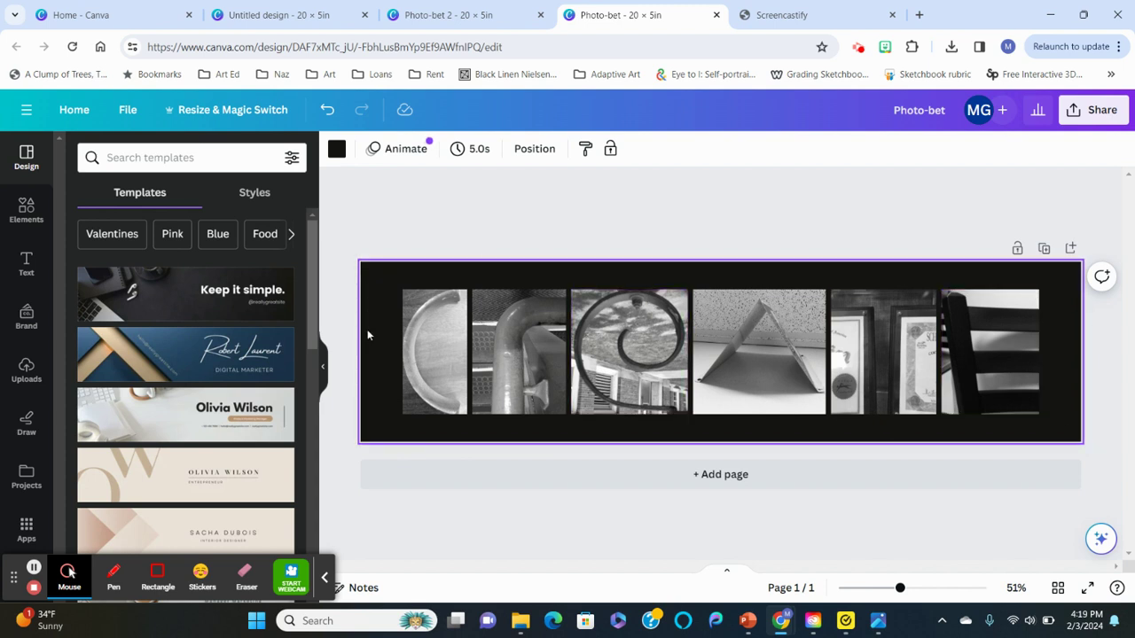
{"action": "left_click", "coordinate": [431, 205]}
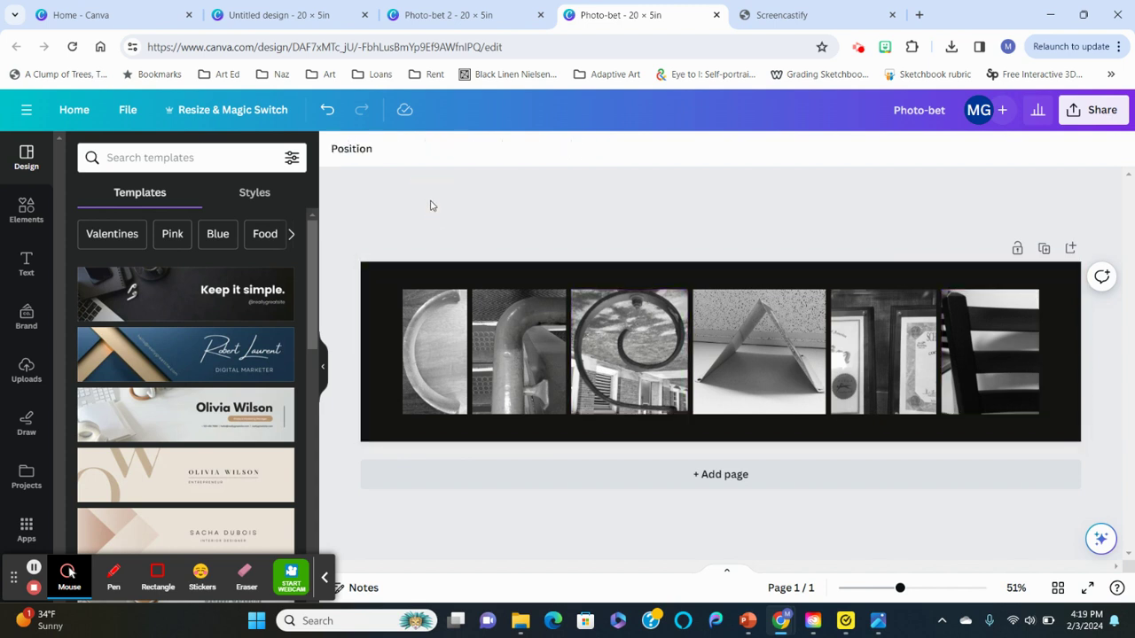
{"action": "left_click", "coordinate": [328, 112]}
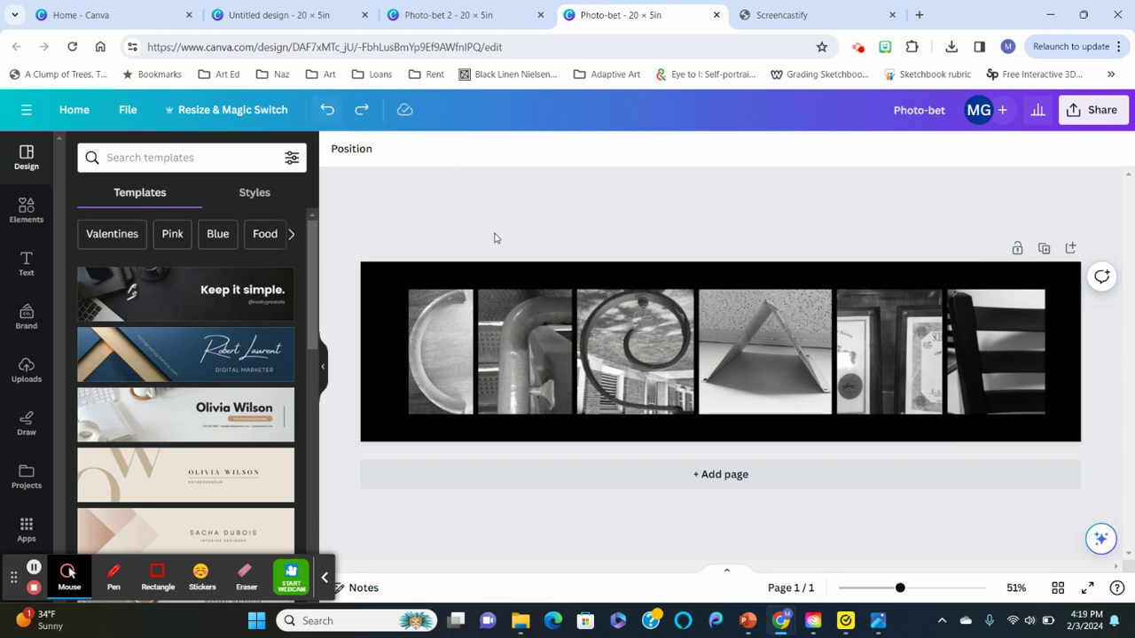
- Switch from the black-and-white design to the colour Photo-bet 2 design
{"action": "left_click", "coordinate": [552, 317]}
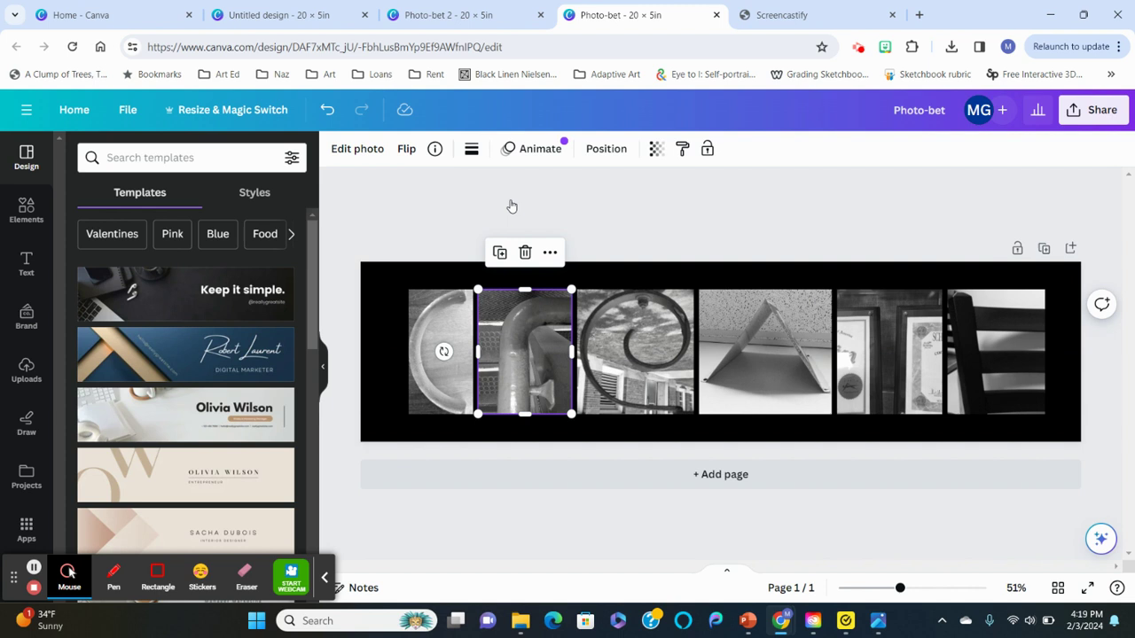
{"action": "left_click", "coordinate": [465, 6]}
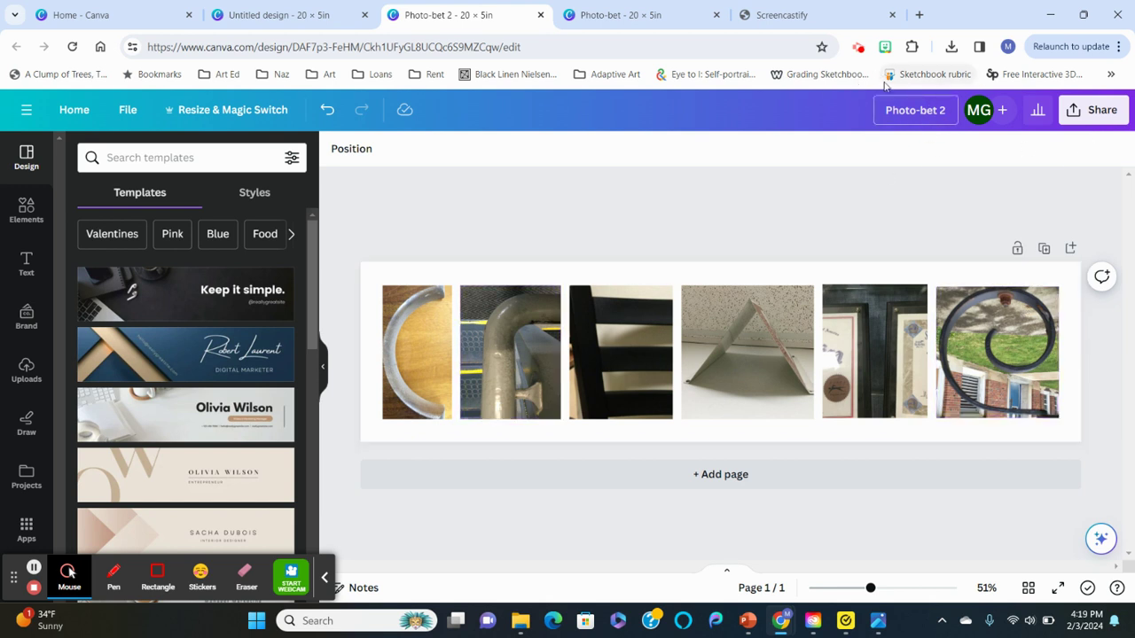
- Download Photo-bet 2 with file type JPG and dismiss the download popups
{"action": "left_click", "coordinate": [1093, 109]}
{"action": "left_click", "coordinate": [915, 490]}
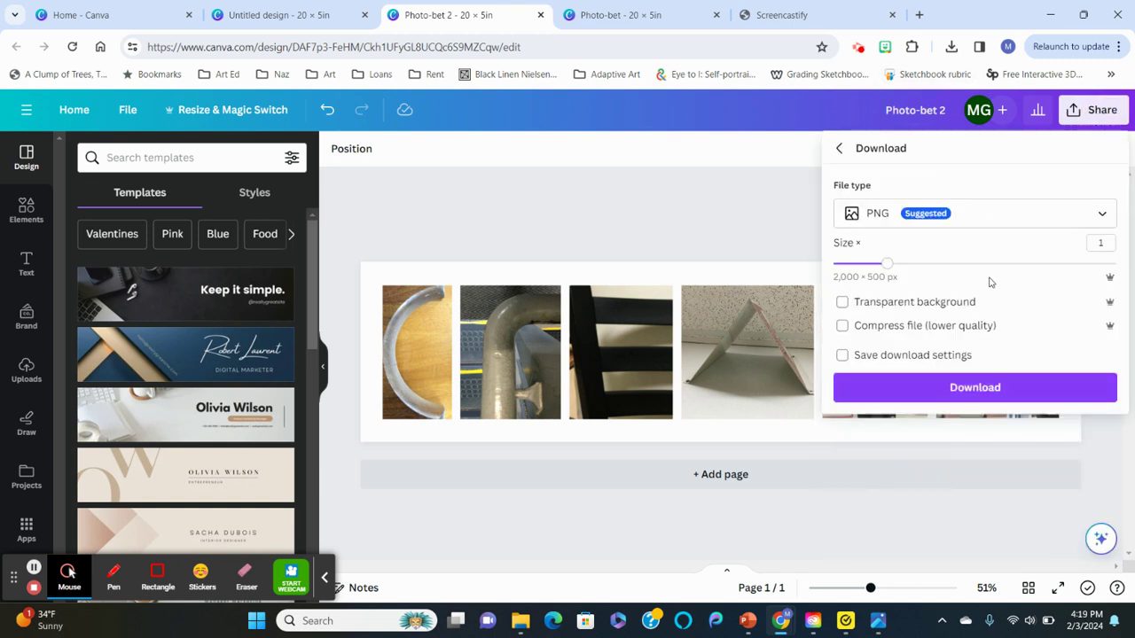
{"action": "left_click", "coordinate": [960, 229]}
{"action": "left_click", "coordinate": [939, 266]}
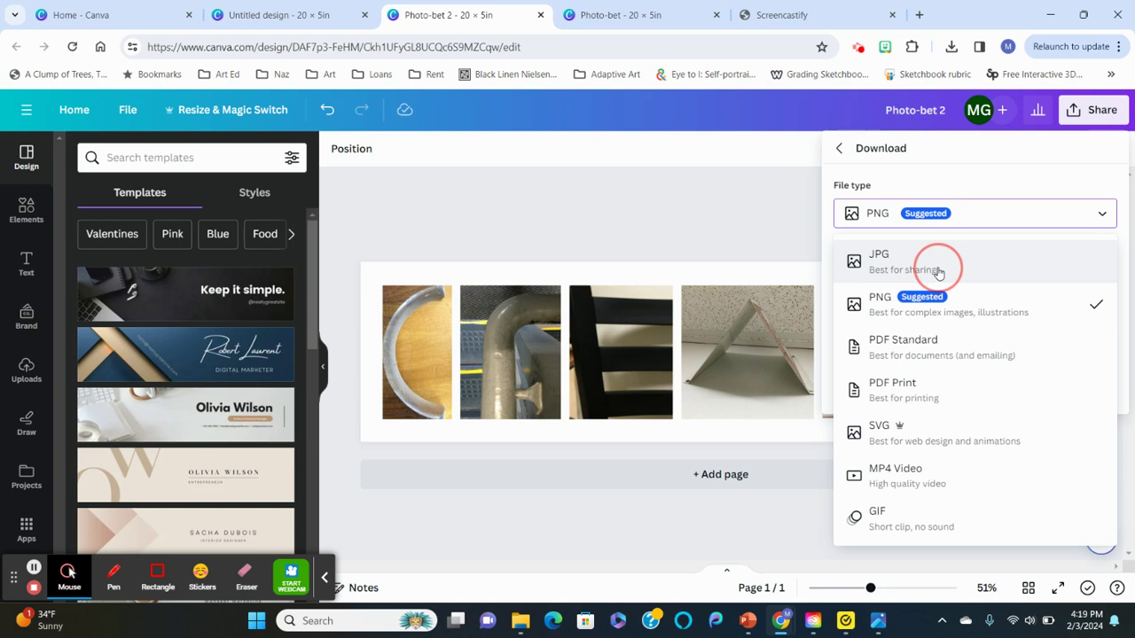
{"action": "left_click", "coordinate": [953, 397]}
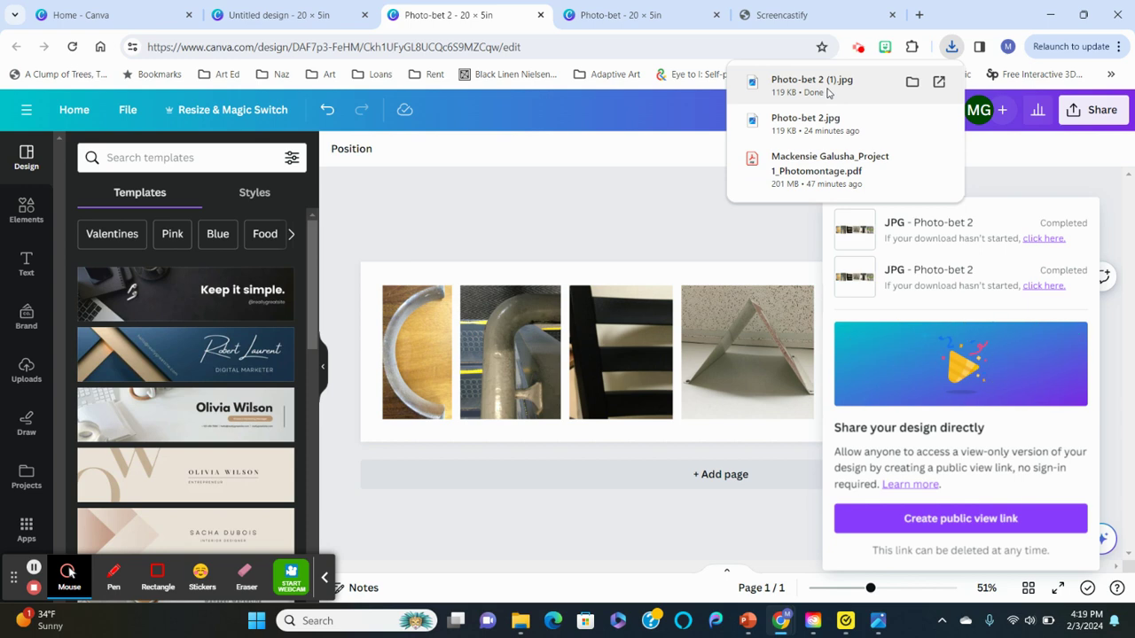
{"action": "left_click", "coordinate": [630, 188]}
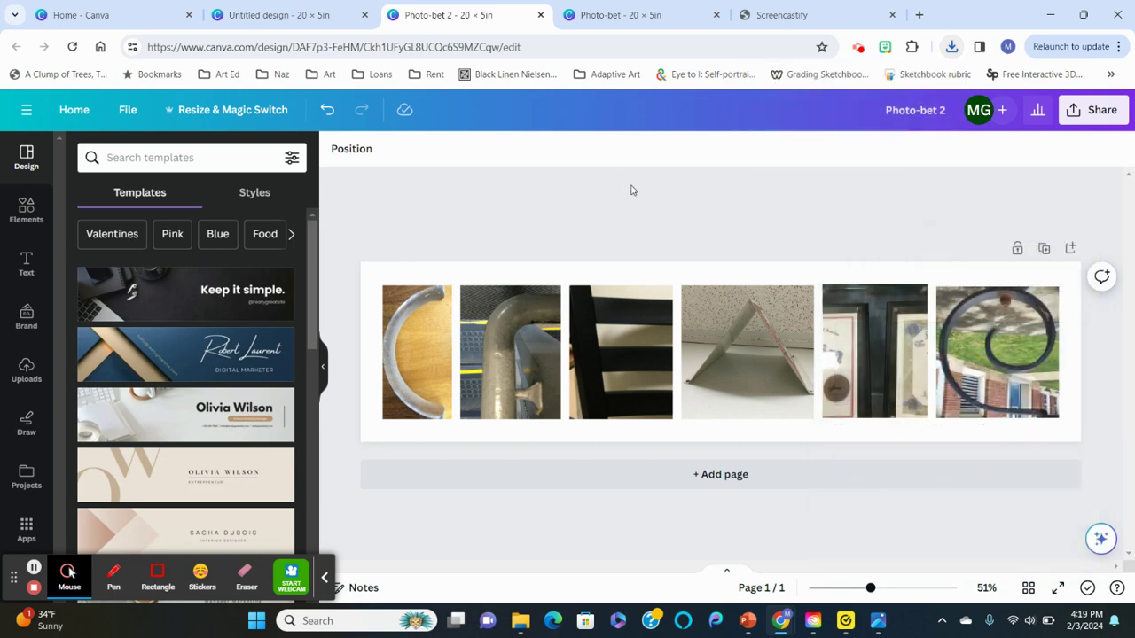